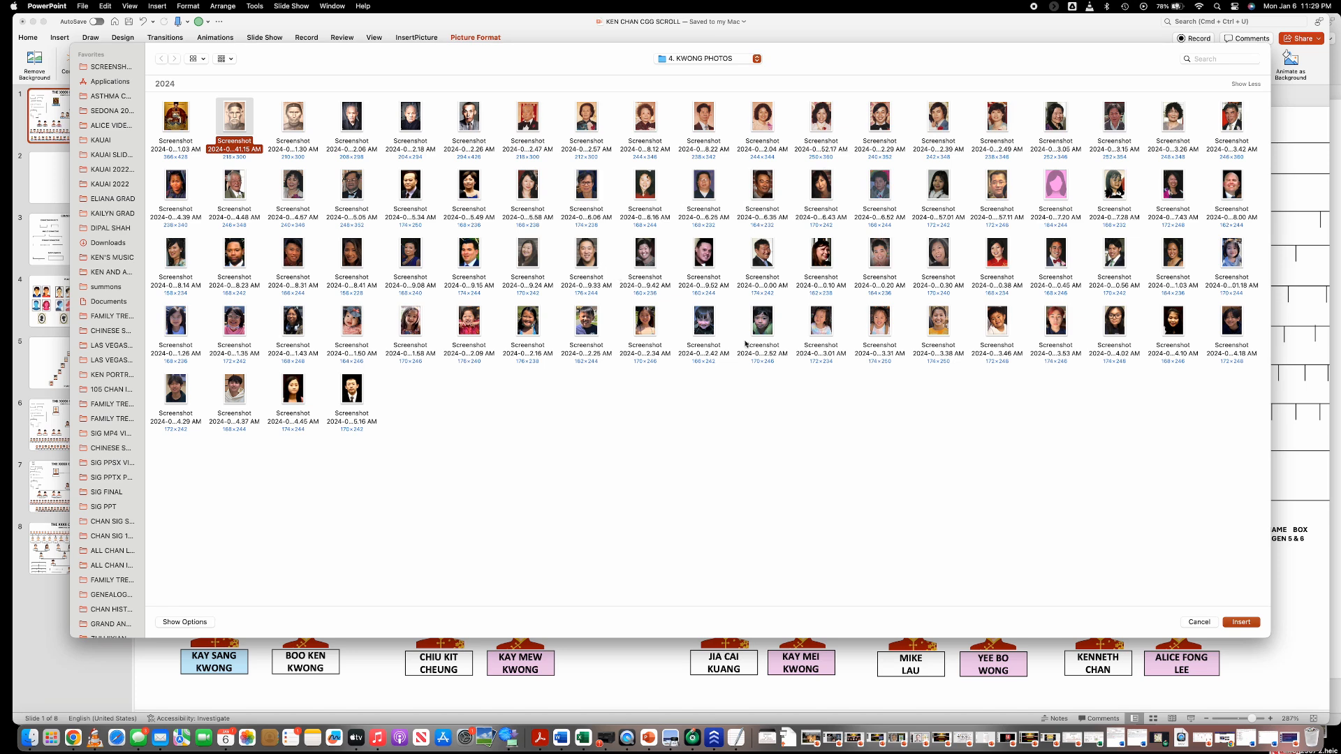
# Replace the top-row couple's portrait icons with the second and third photos from the 4. KWONG PHOTOS folder
pyautogui.click(1241, 622)
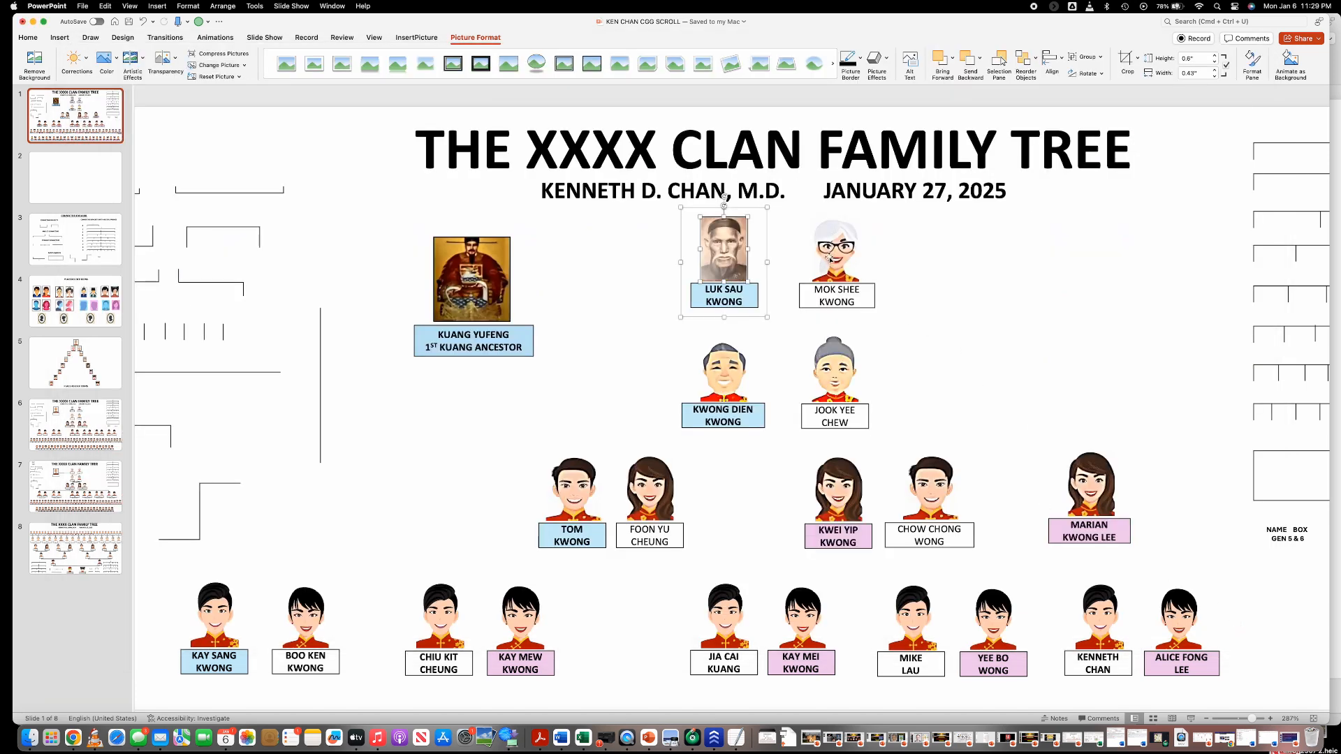
pyautogui.click(889, 271)
pyautogui.click(831, 253)
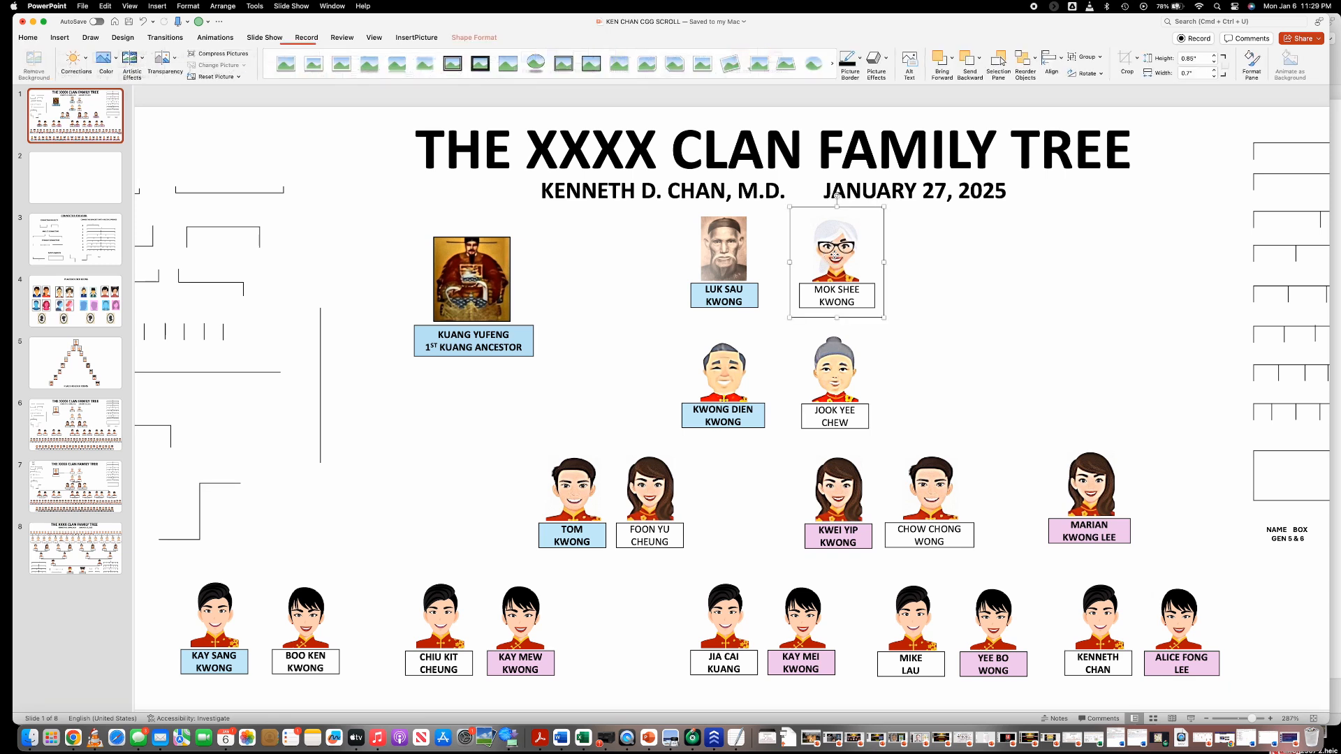
pyautogui.click(823, 253)
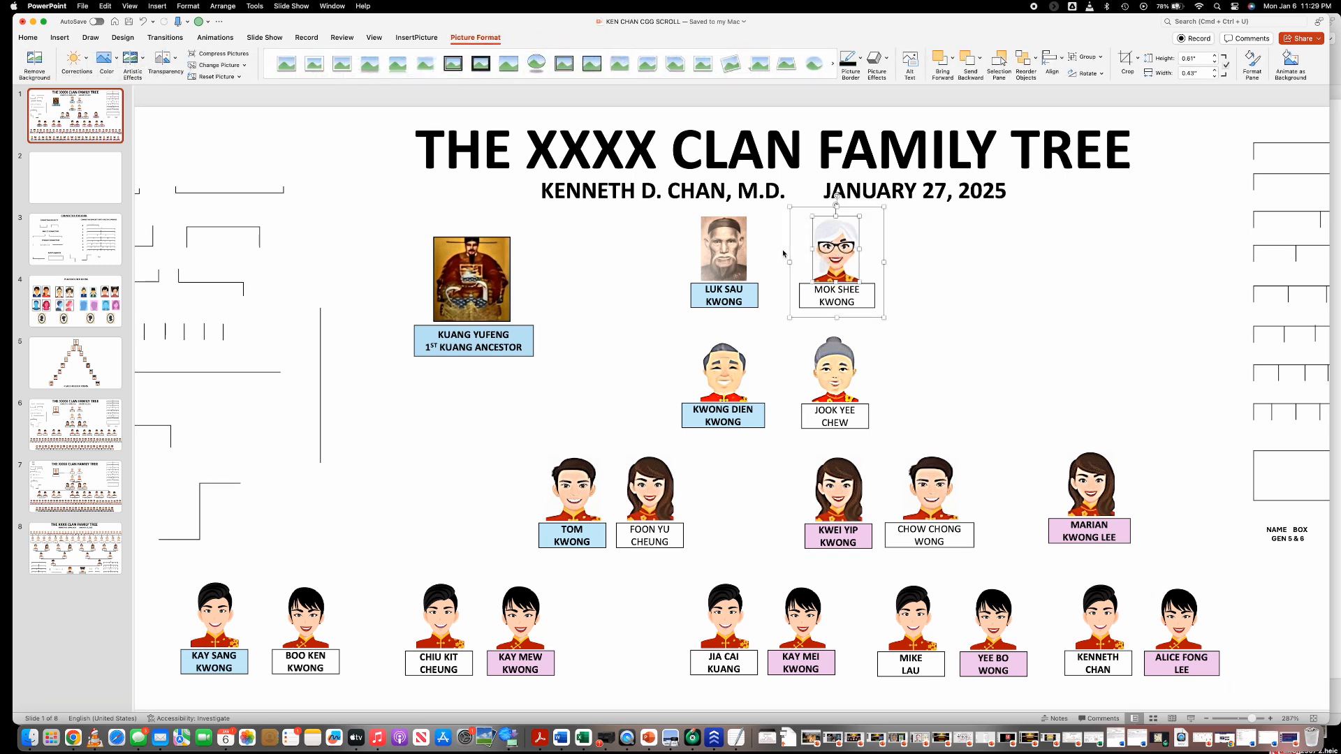
pyautogui.click(241, 65)
pyautogui.click(241, 79)
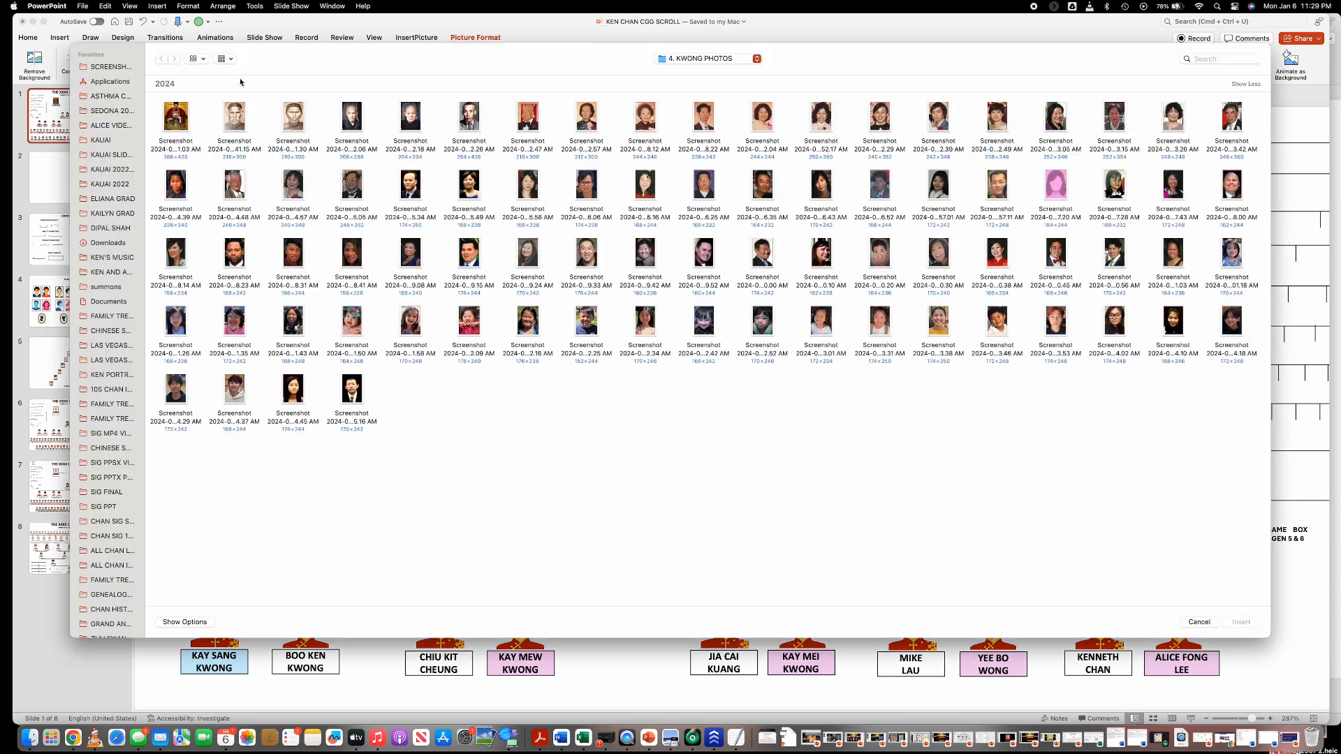
pyautogui.click(282, 113)
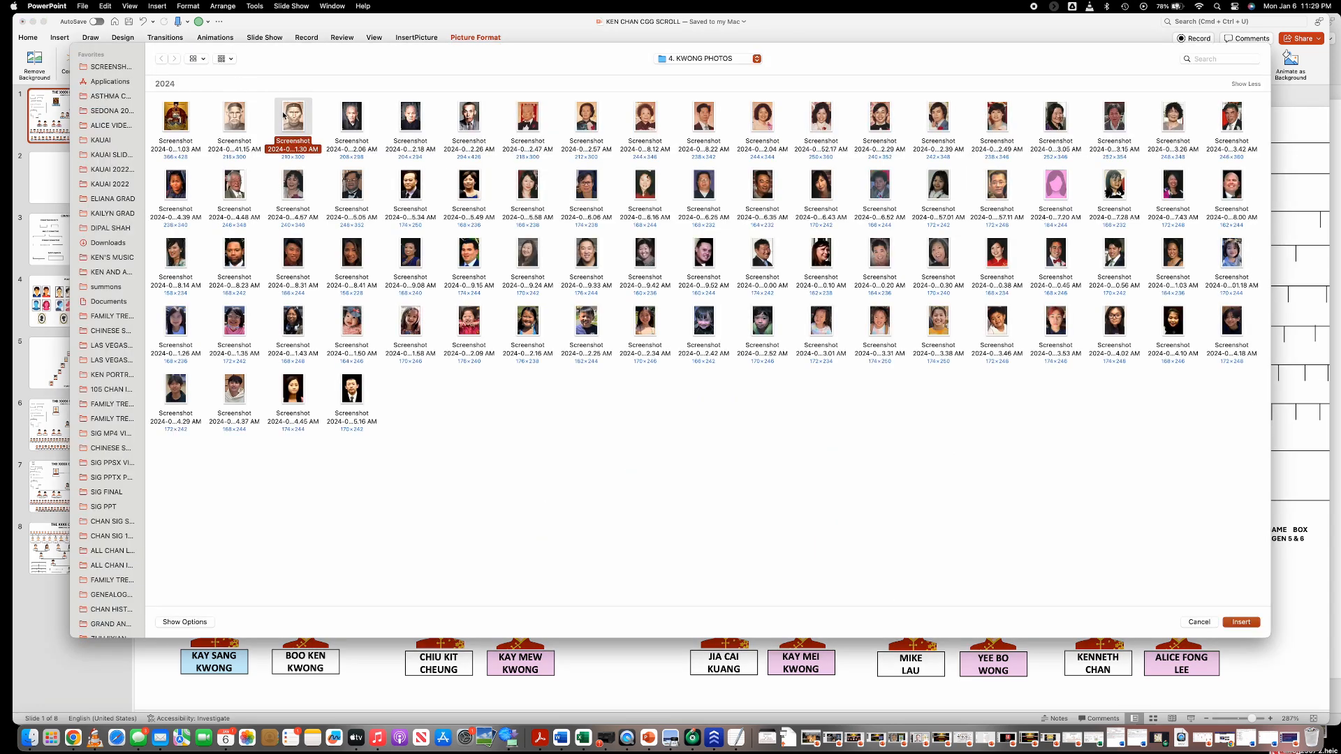
pyautogui.click(1243, 623)
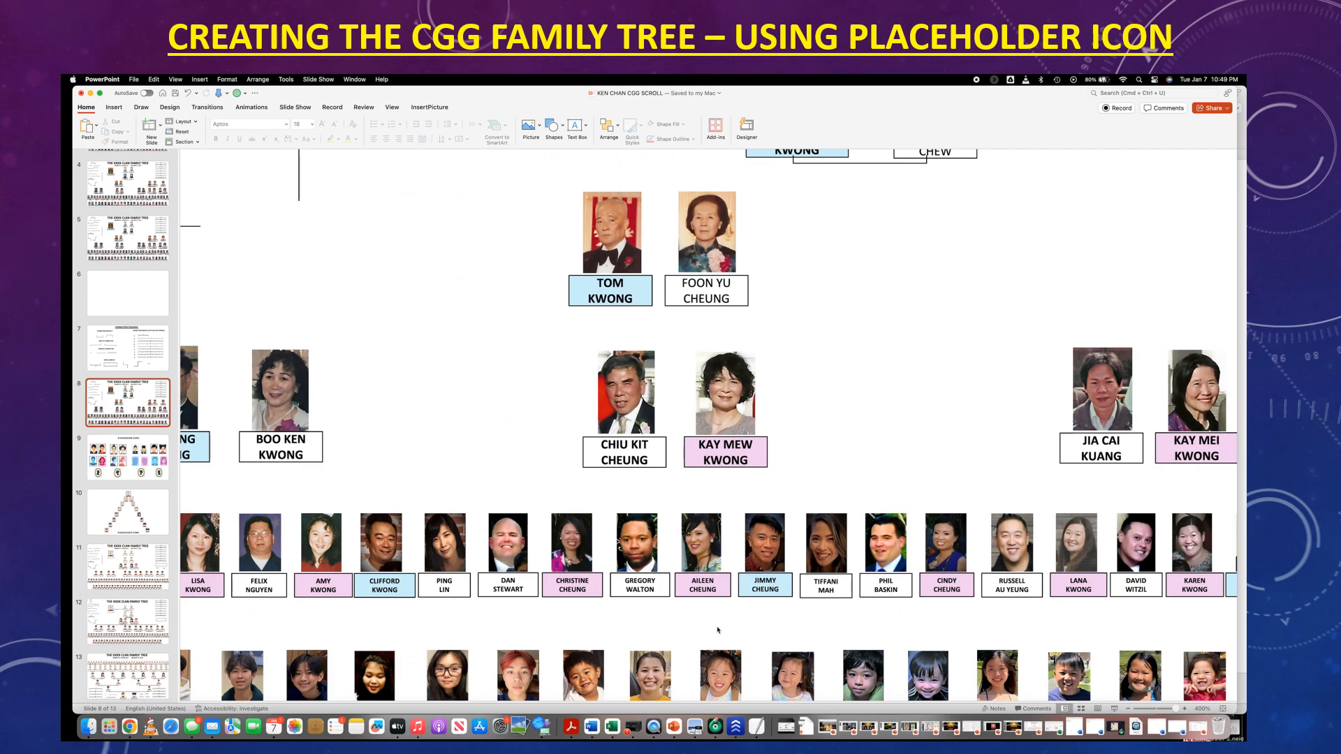
# Copy the placeholder icon of the dark-haired man in a blue sweater from slide 9
pyautogui.click(619, 408)
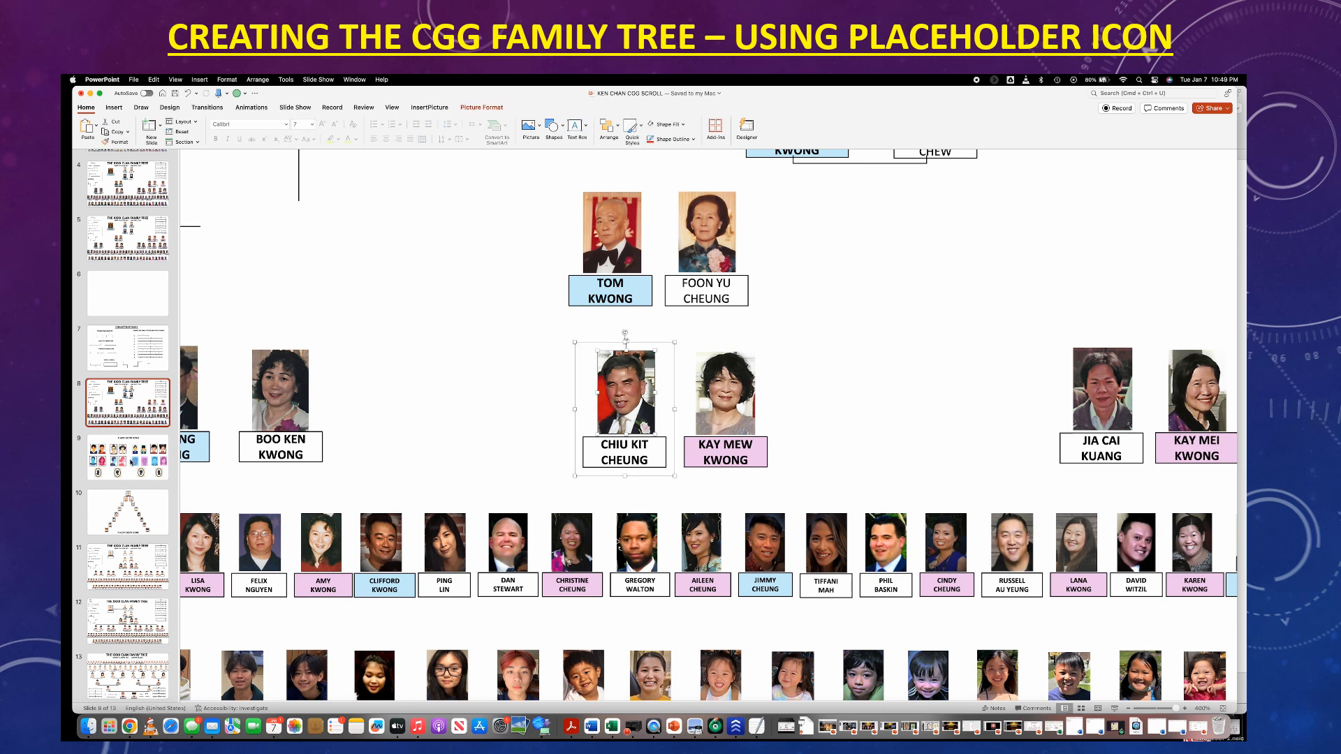
pyautogui.click(130, 463)
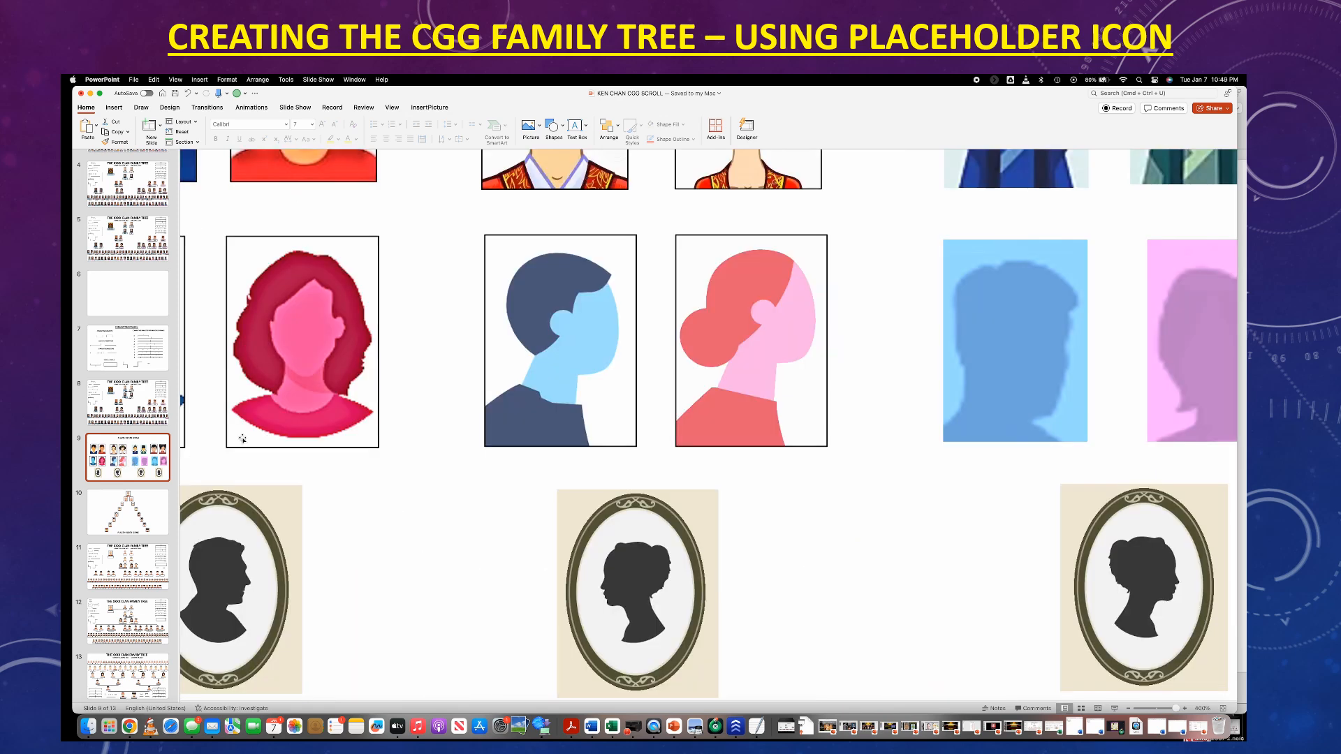
pyautogui.hscroll(-3, 237, 440)
pyautogui.scroll(5, 243, 441)
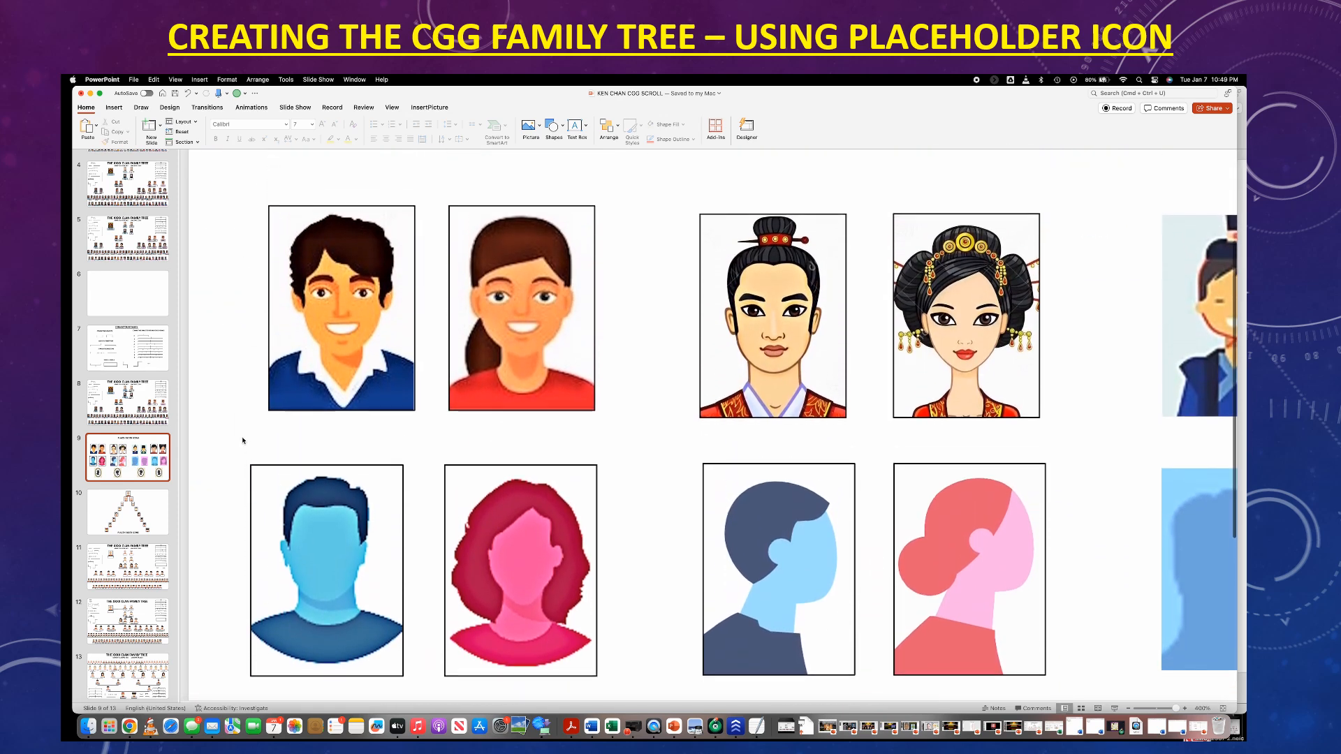
pyautogui.click(287, 330)
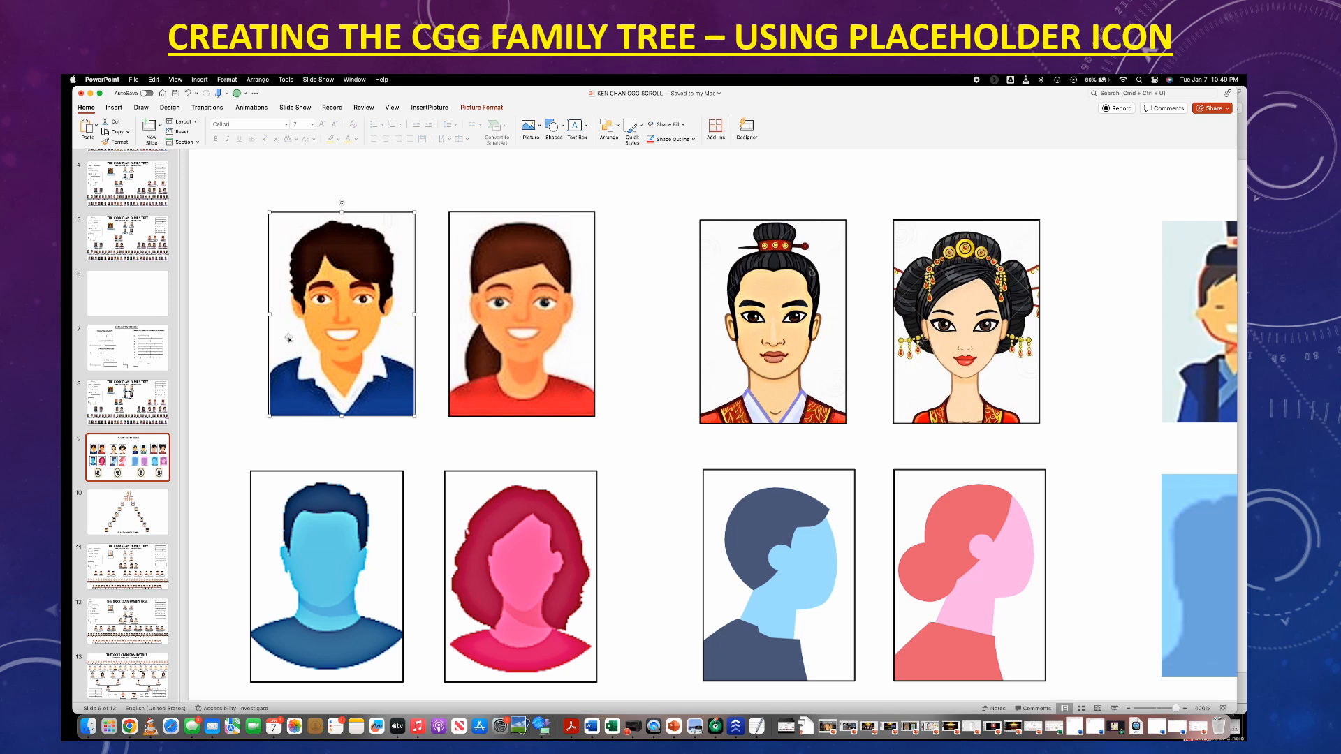
pyautogui.click(128, 132)
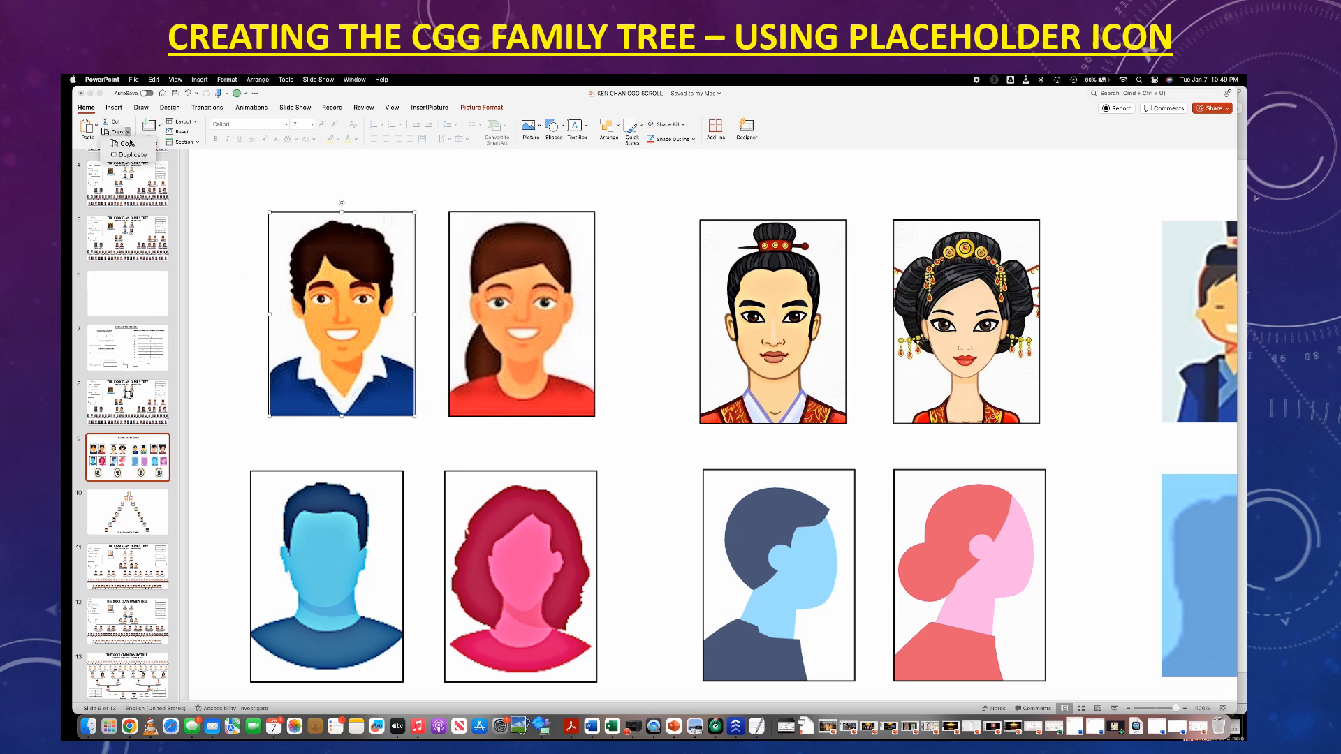
pyautogui.click(132, 145)
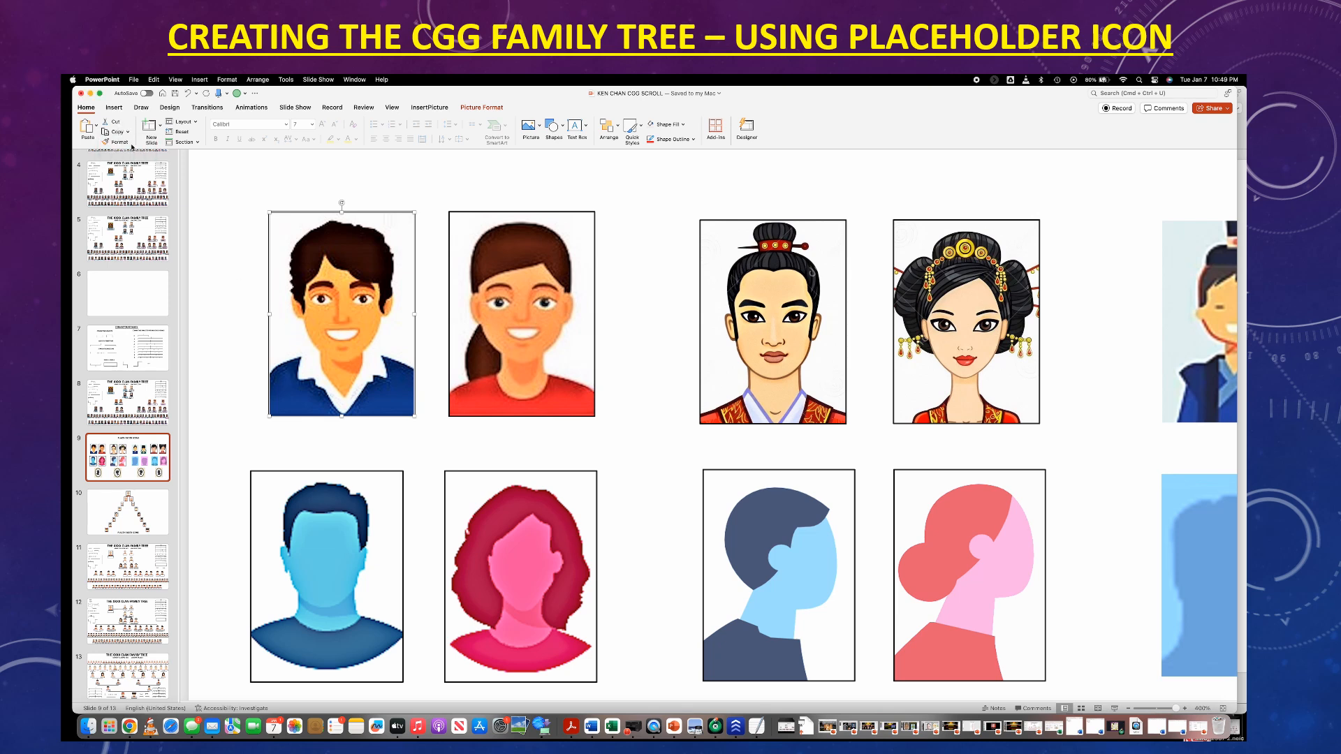
# Paste the icon as a picture on slide 8, shrink it to portrait size and place it over the fourth row's second couple
pyautogui.click(140, 403)
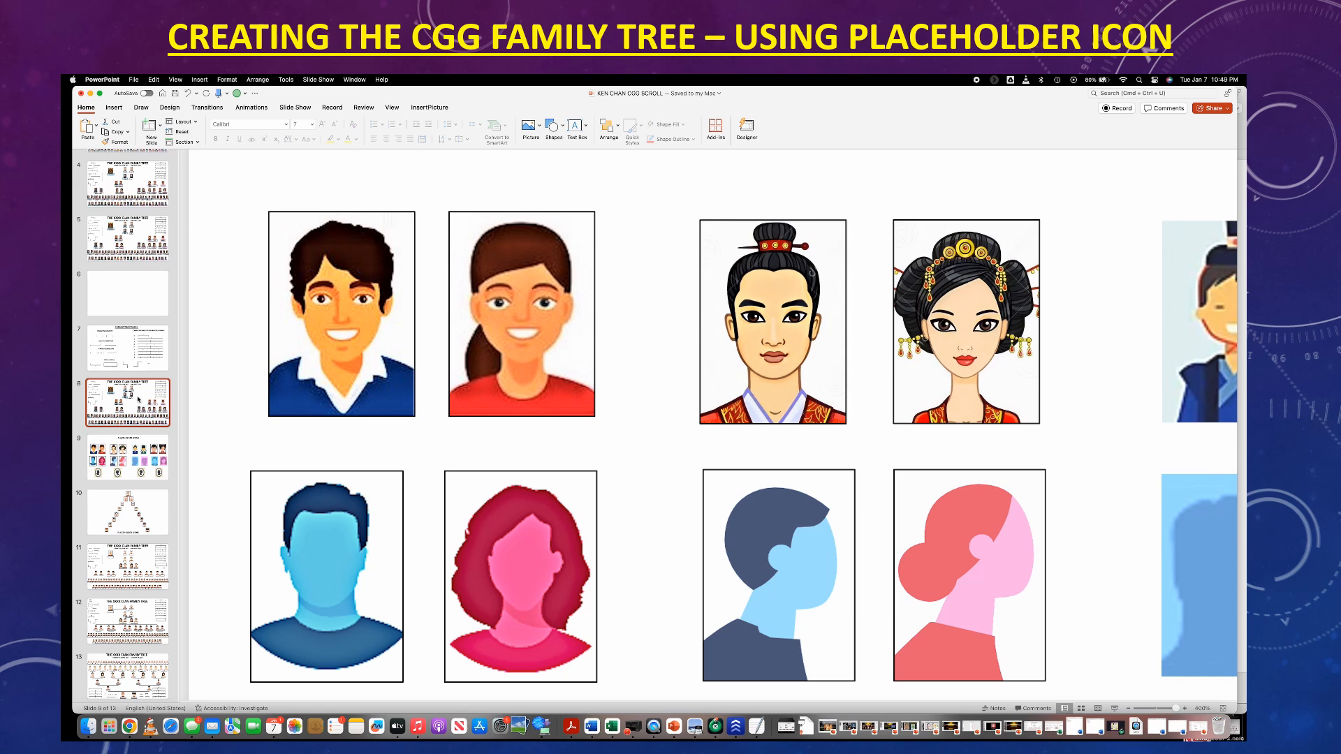
pyautogui.hscroll(5, 578, 418)
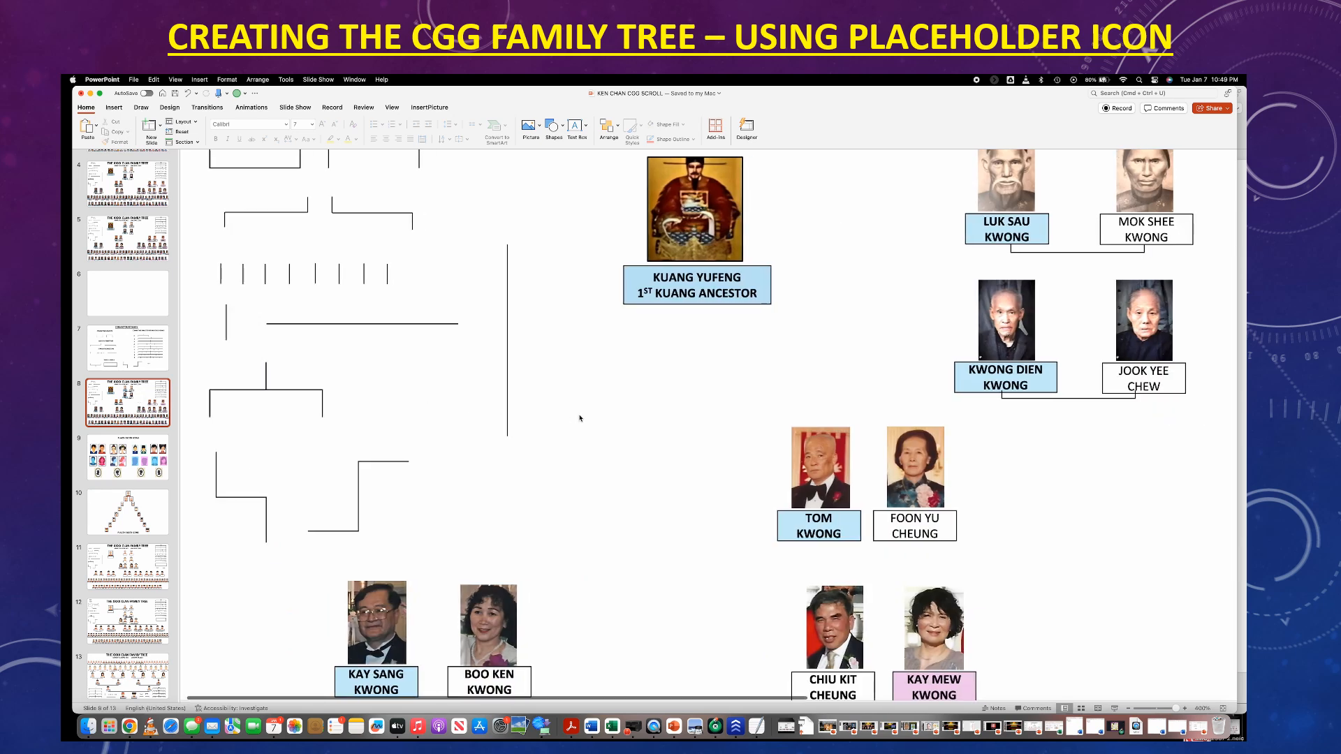
pyautogui.scroll(-4, 579, 418)
pyautogui.scroll(-4, 580, 418)
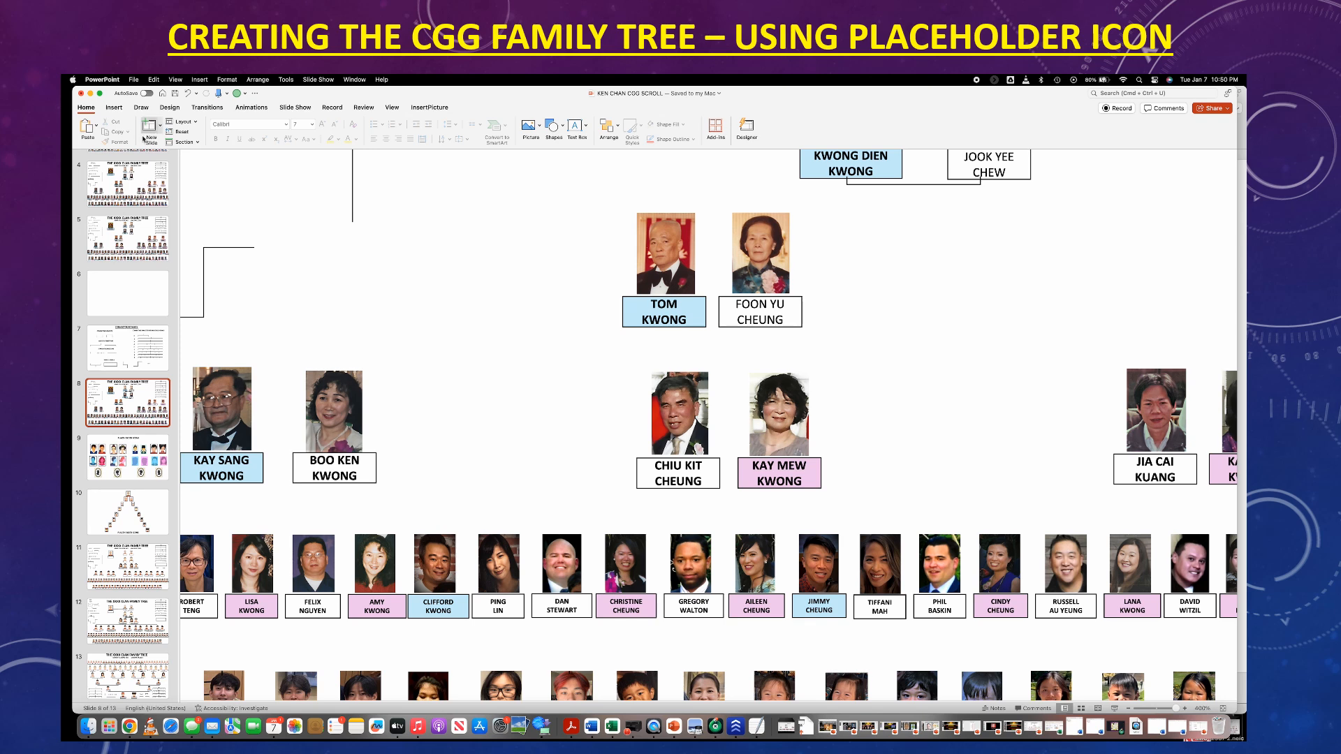
pyautogui.click(97, 128)
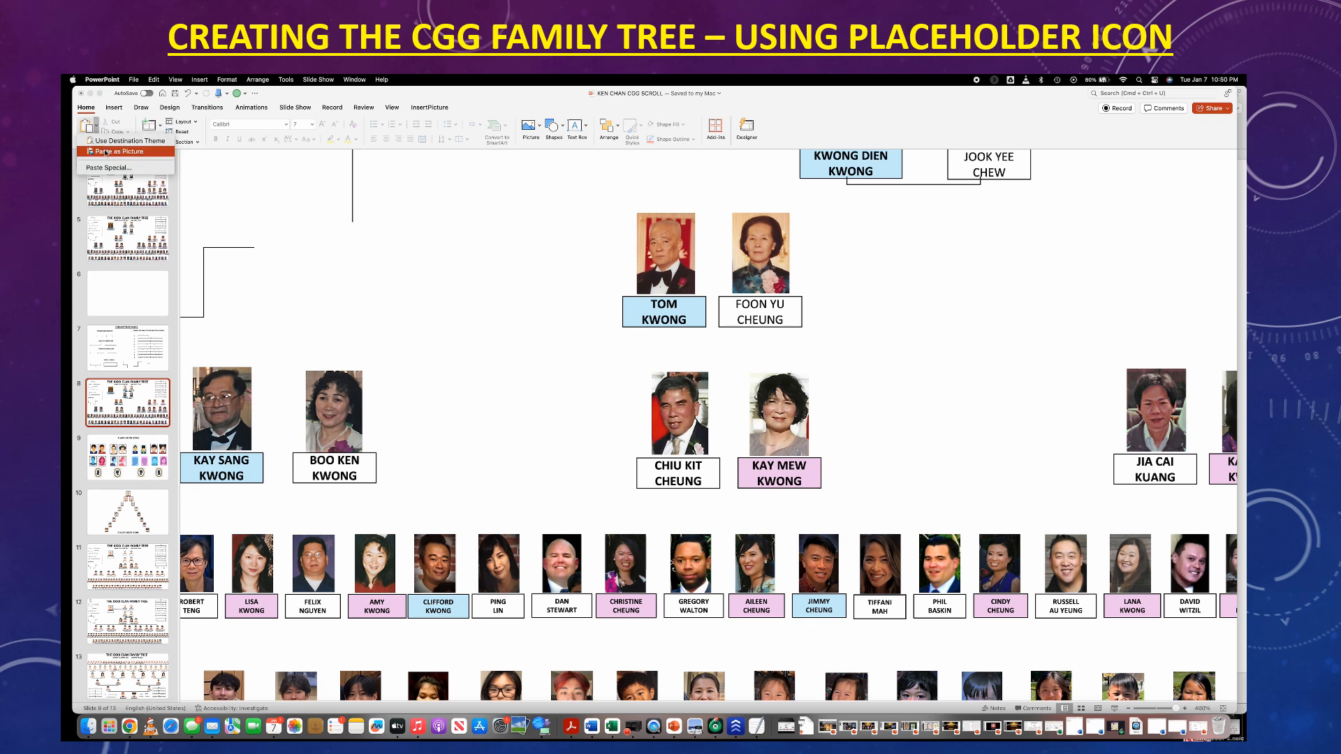
pyautogui.click(105, 151)
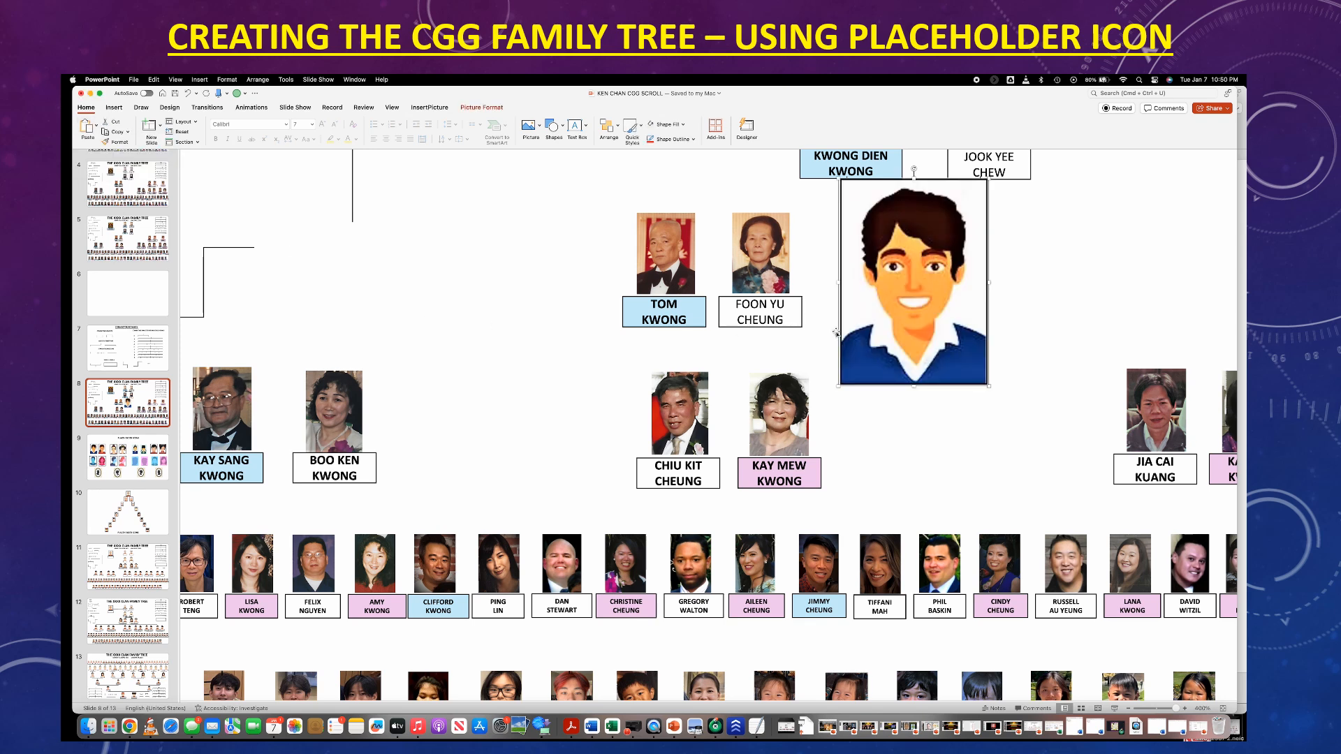
pyautogui.moveTo(860, 308); pyautogui.dragTo(736, 377)
pyautogui.moveTo(864, 261); pyautogui.dragTo(772, 378)
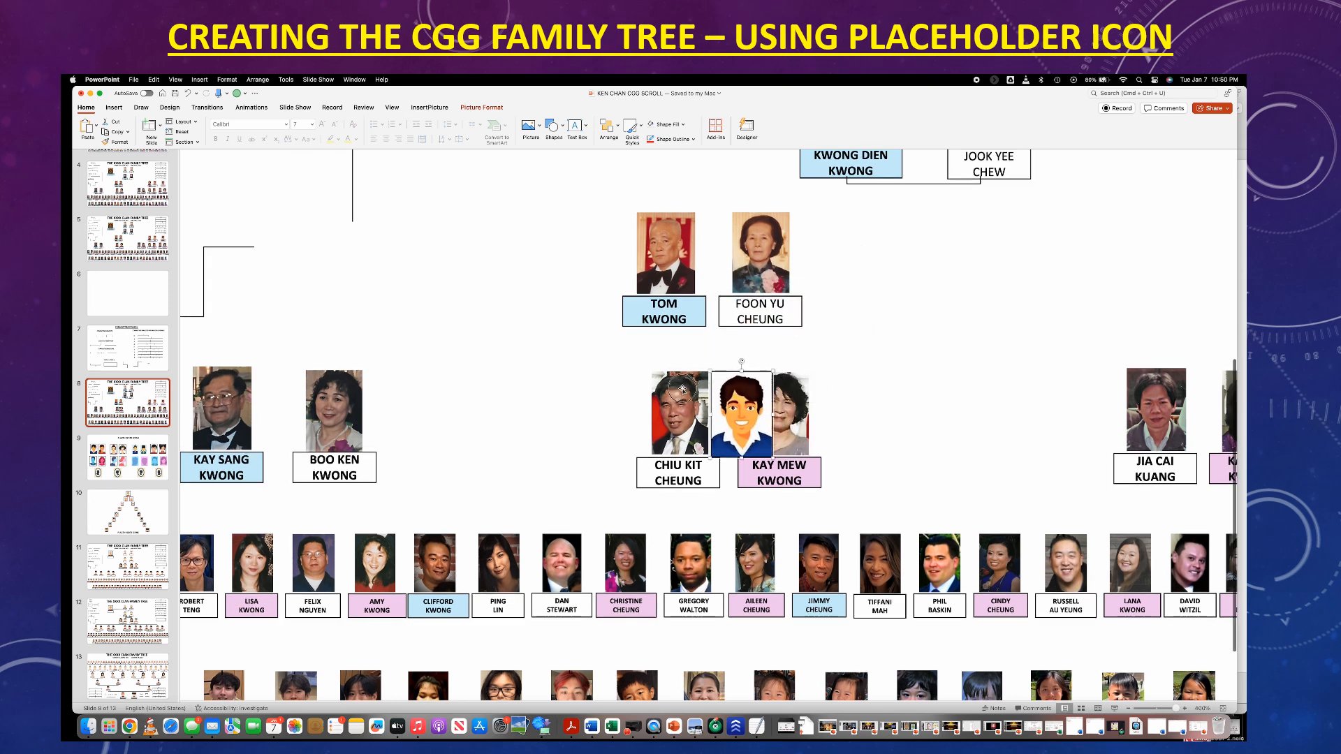
# Delete the photo of the husband in the fourth row's second couple and move the placeholder icon above his name box
pyautogui.click(660, 388)
pyautogui.click(658, 390)
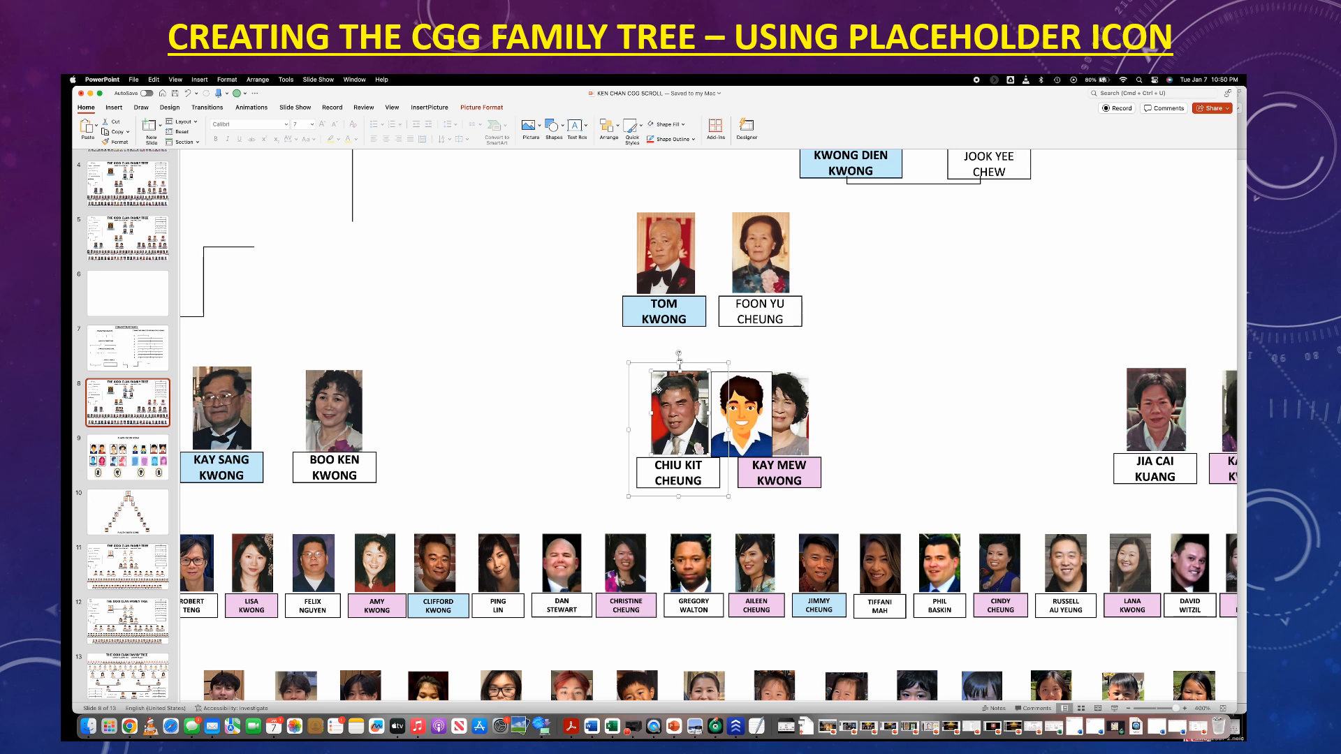
pyautogui.press('Delete')
pyautogui.scroll(1, 712, 394)
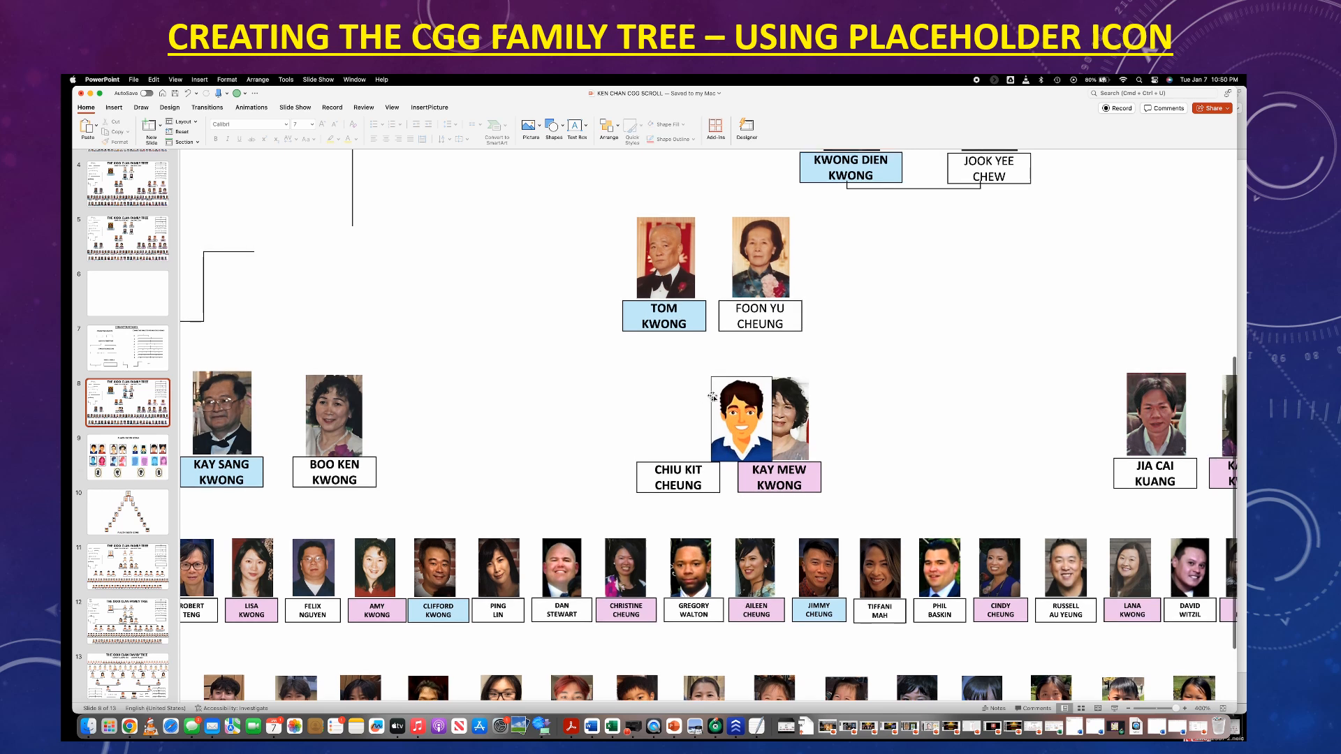
pyautogui.moveTo(717, 392); pyautogui.dragTo(660, 394)
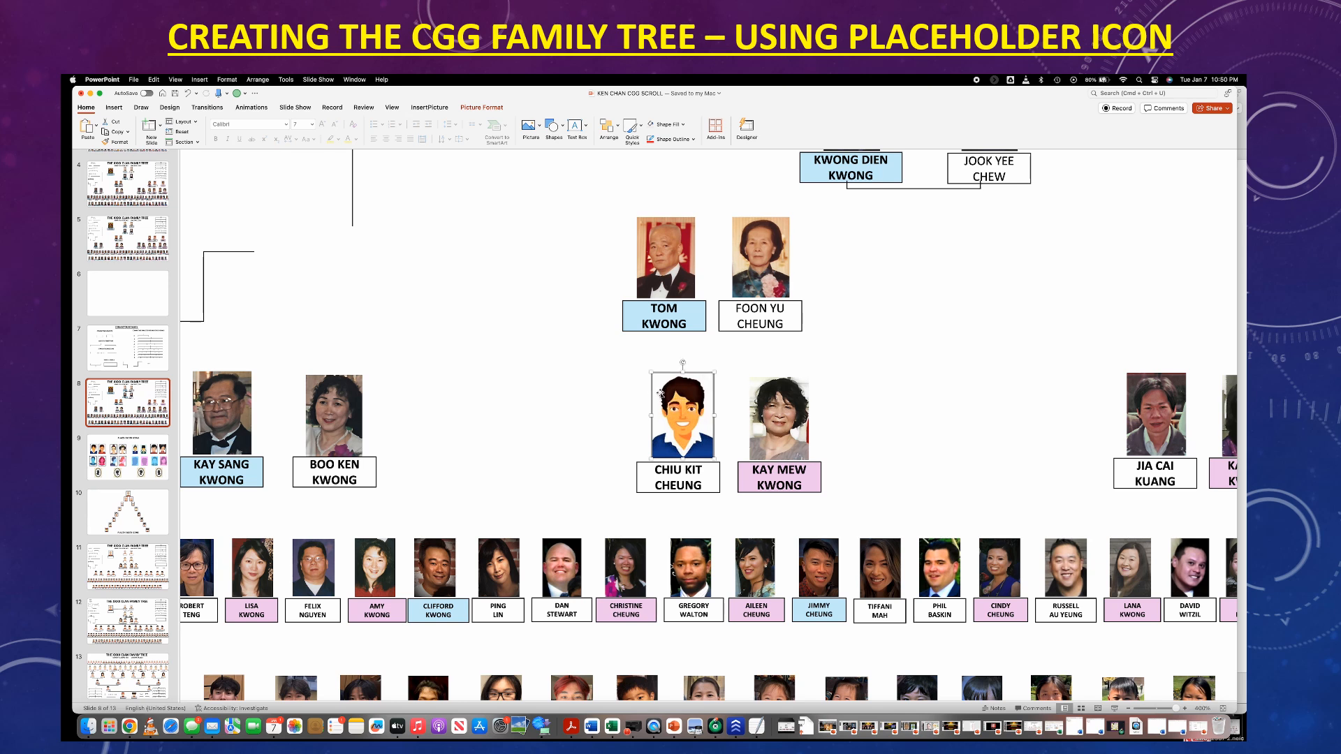
pyautogui.click(873, 407)
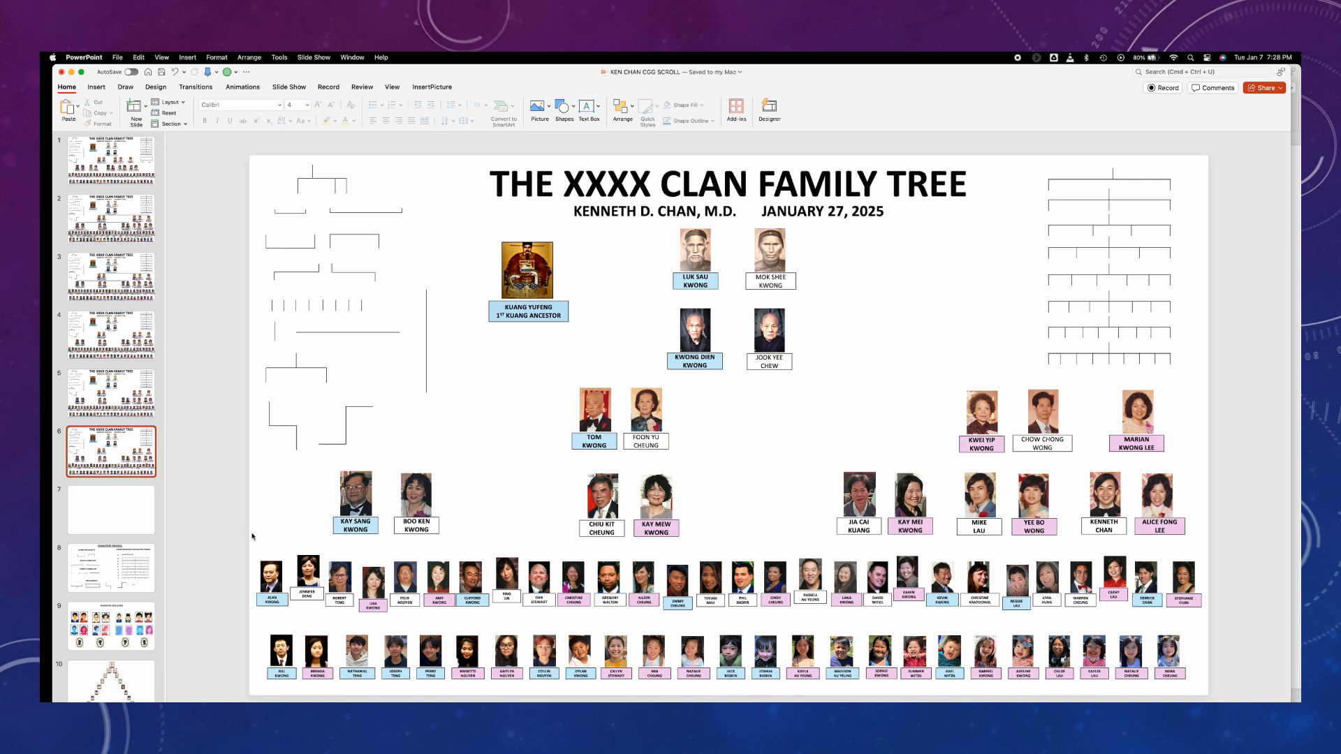
# Align all the portrait groups in the fifth row of slide 6 vertically with Align Middle
pyautogui.moveTo(252, 535); pyautogui.dragTo(1207, 631)
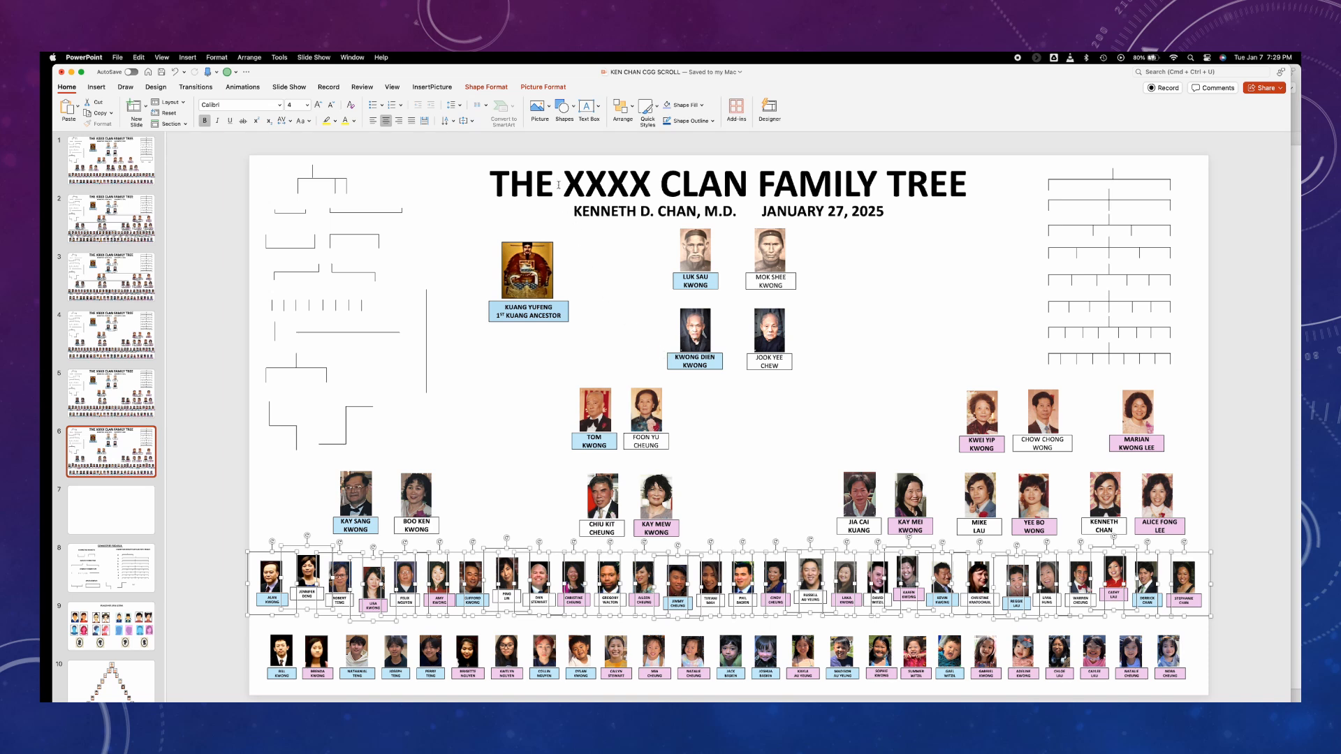
pyautogui.click(538, 89)
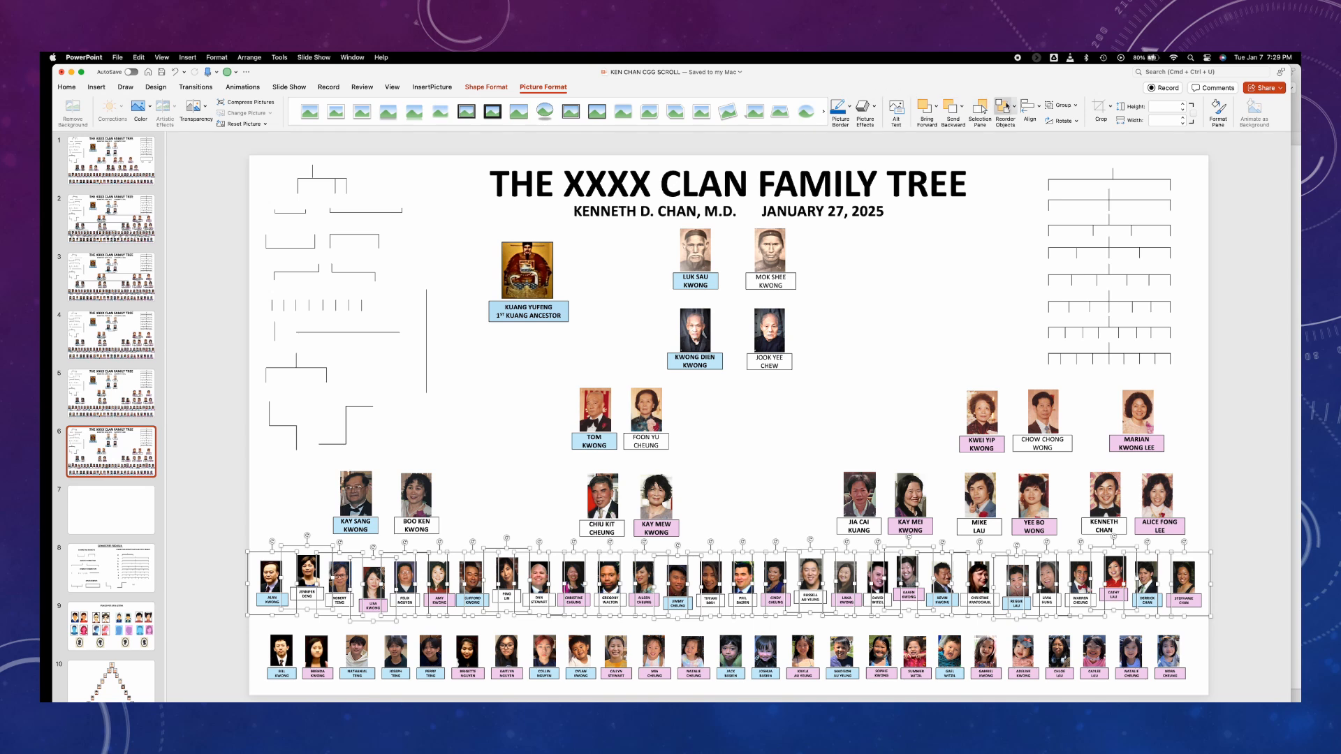
pyautogui.click(1040, 108)
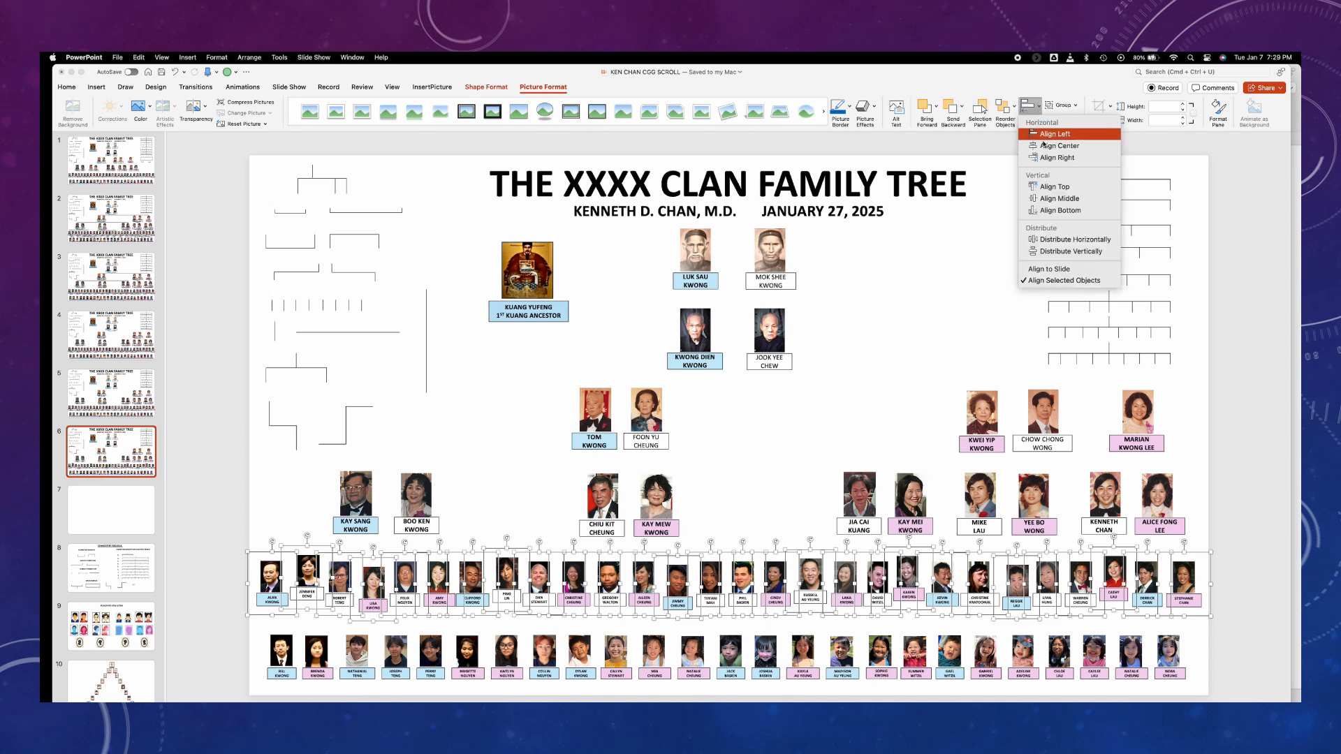
pyautogui.click(1052, 199)
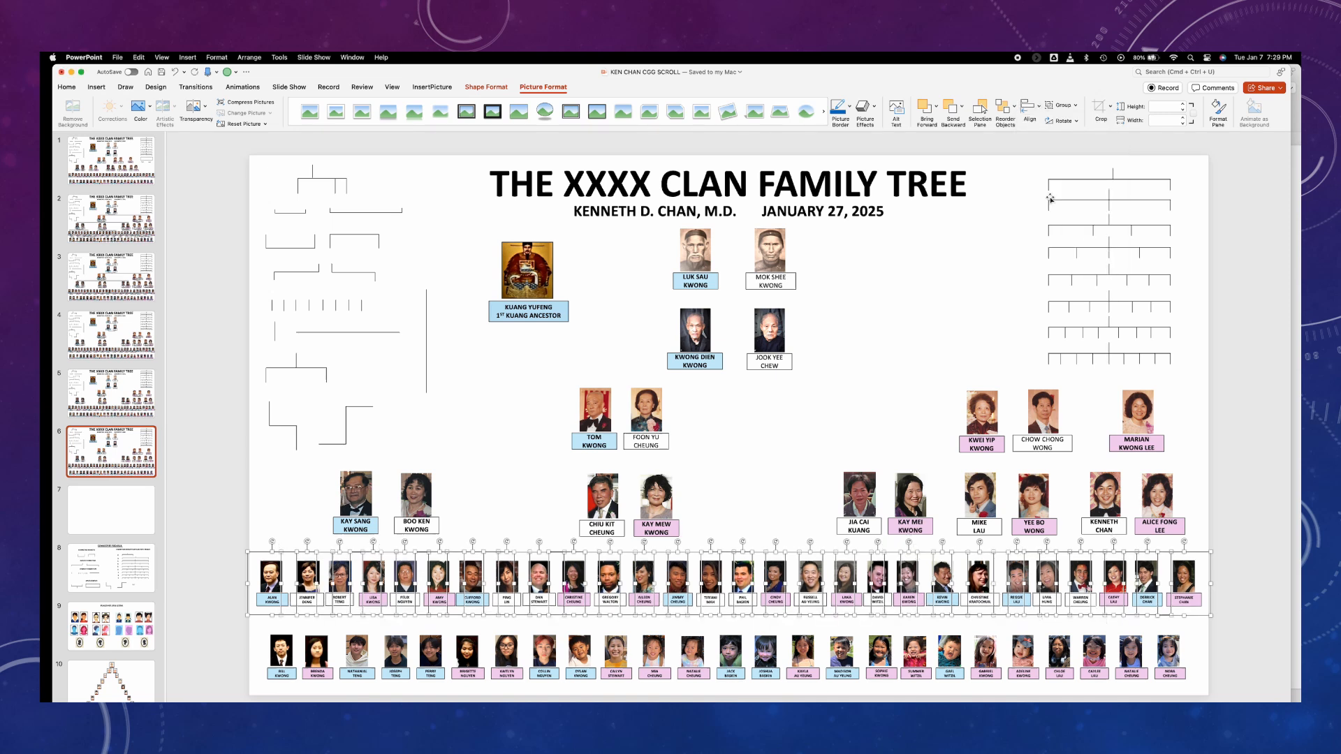
pyautogui.click(945, 313)
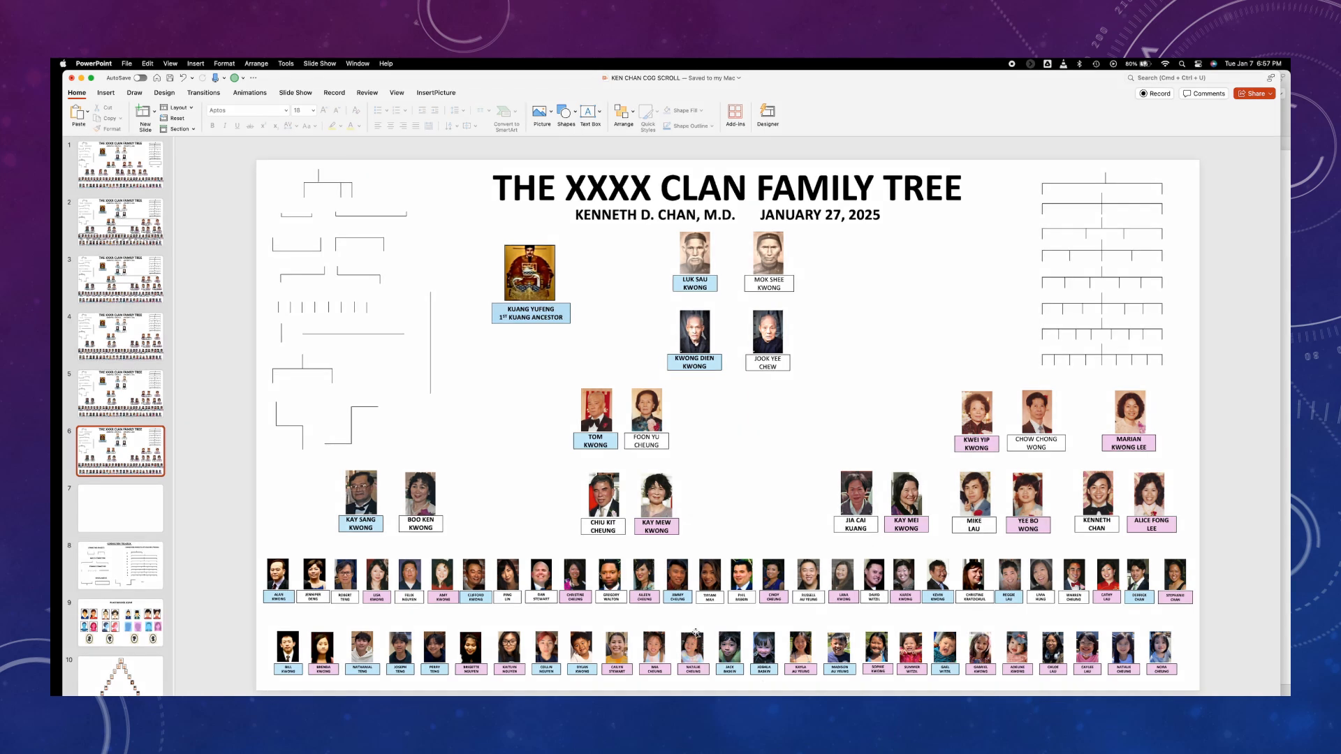
# Duplicate the wide flat bracket connector on slide 6 and place the copy beneath the top-row couple's name boxes
pyautogui.click(383, 214)
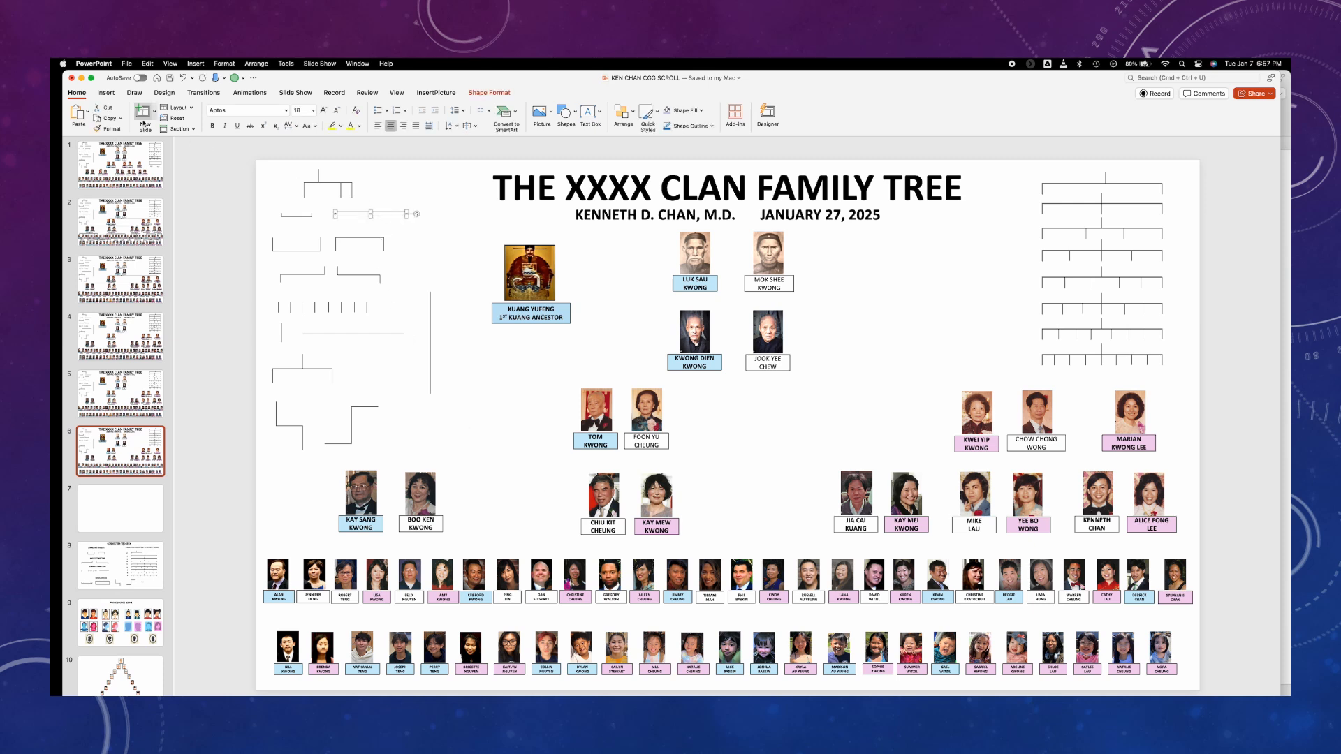
pyautogui.click(120, 118)
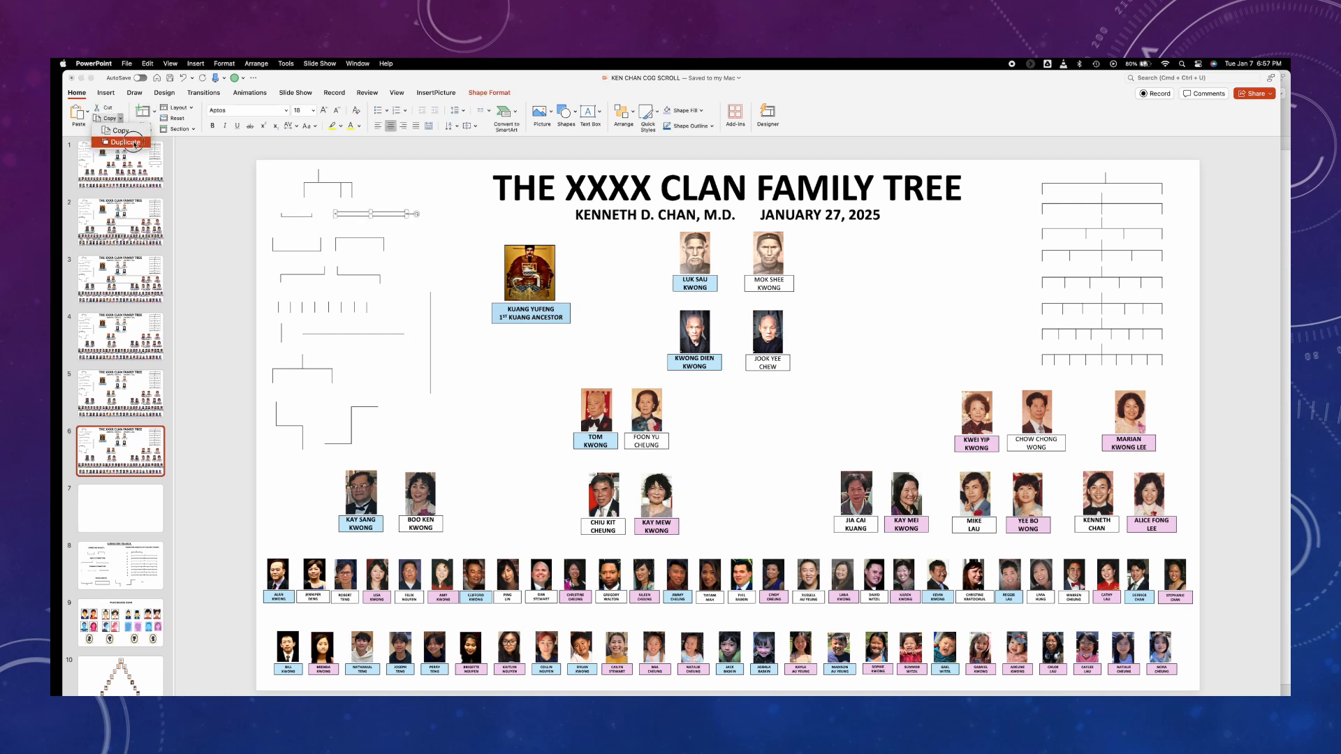
pyautogui.click(135, 142)
pyautogui.moveTo(408, 226); pyautogui.dragTo(756, 295)
pyautogui.click(644, 292)
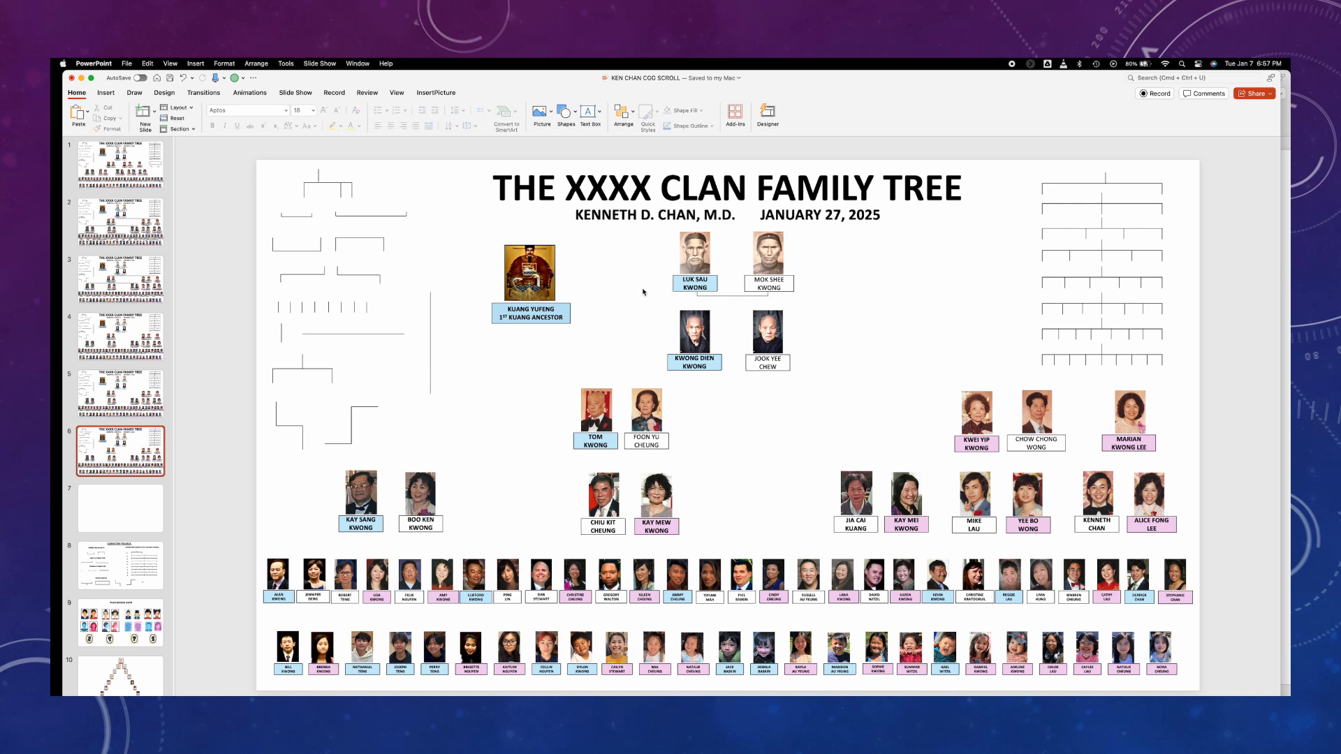
# Duplicate the same bracket connector again and place the copy beneath the second-row couple's name boxes
pyautogui.click(356, 215)
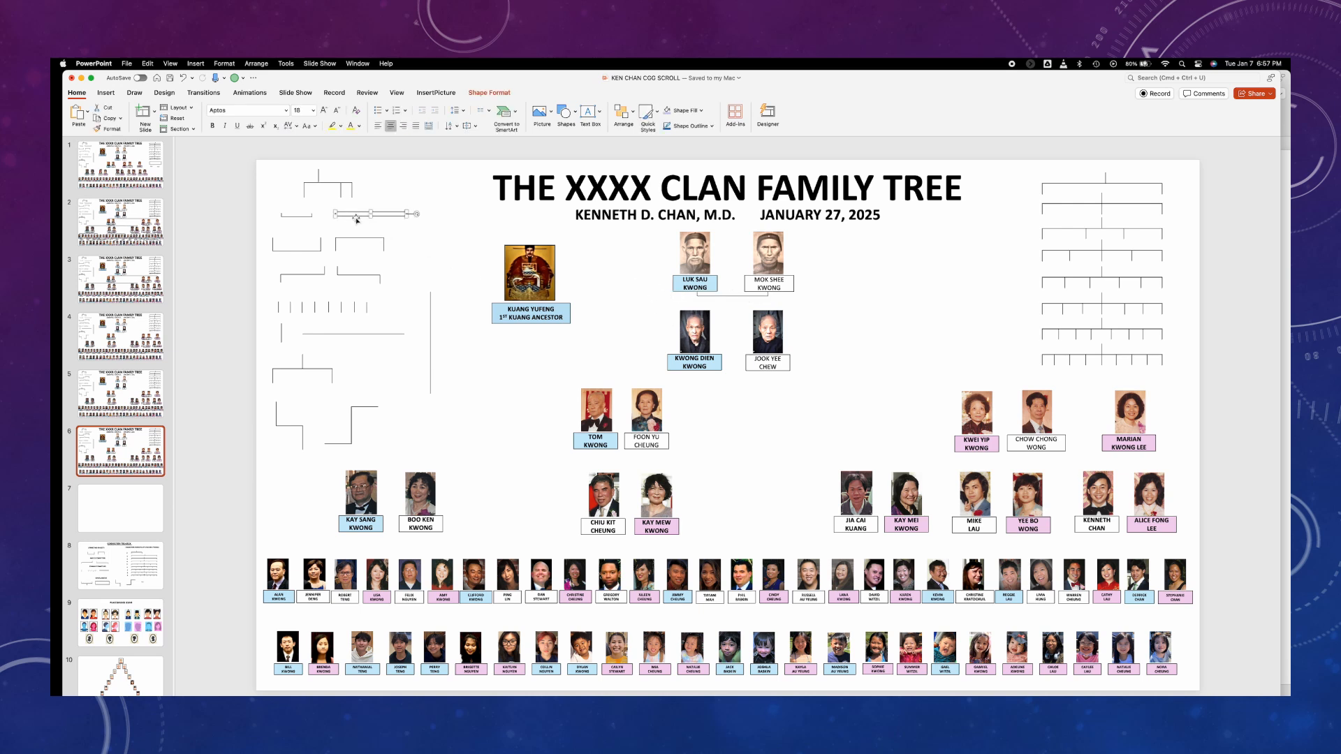
pyautogui.click(120, 118)
pyautogui.click(127, 143)
pyautogui.moveTo(518, 281); pyautogui.dragTo(740, 373)
pyautogui.click(906, 309)
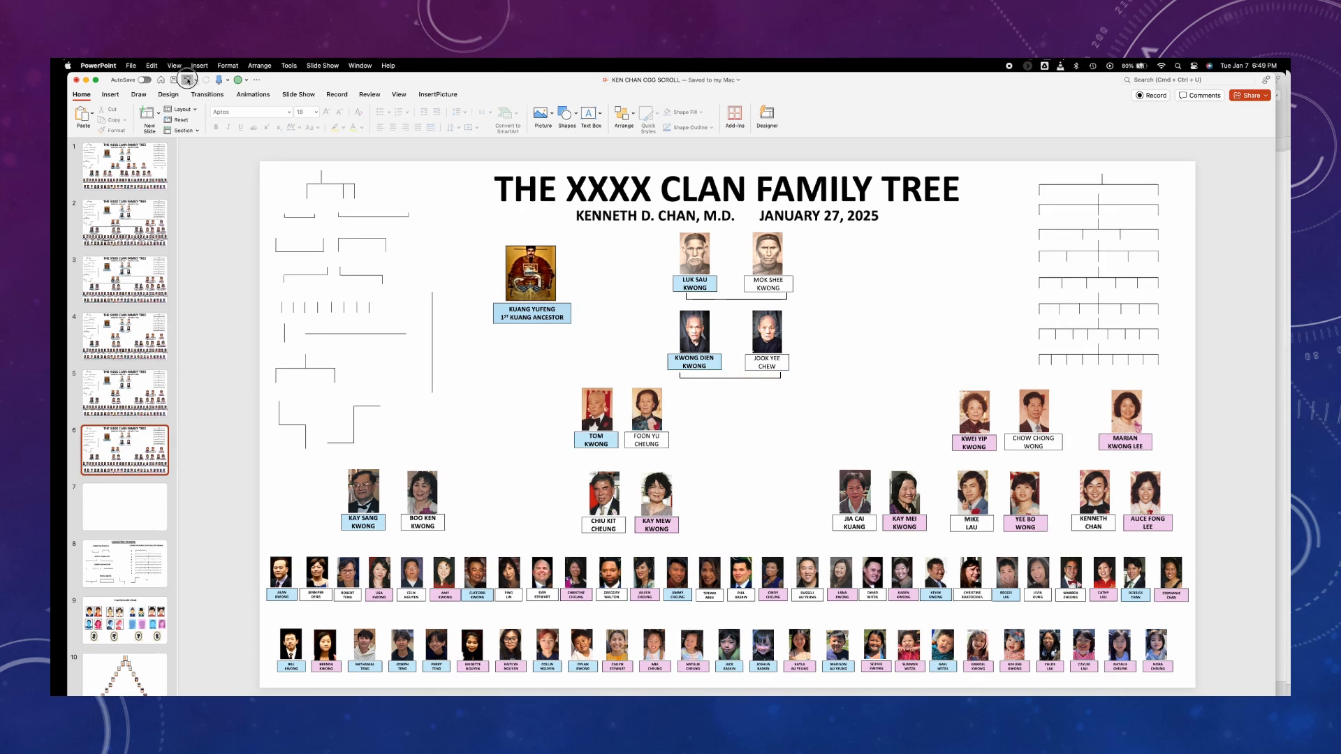
# Restore the bracket connectors beneath the third-row and fourth-row couples by undoing their removal
pyautogui.click(188, 80)
pyautogui.click(187, 81)
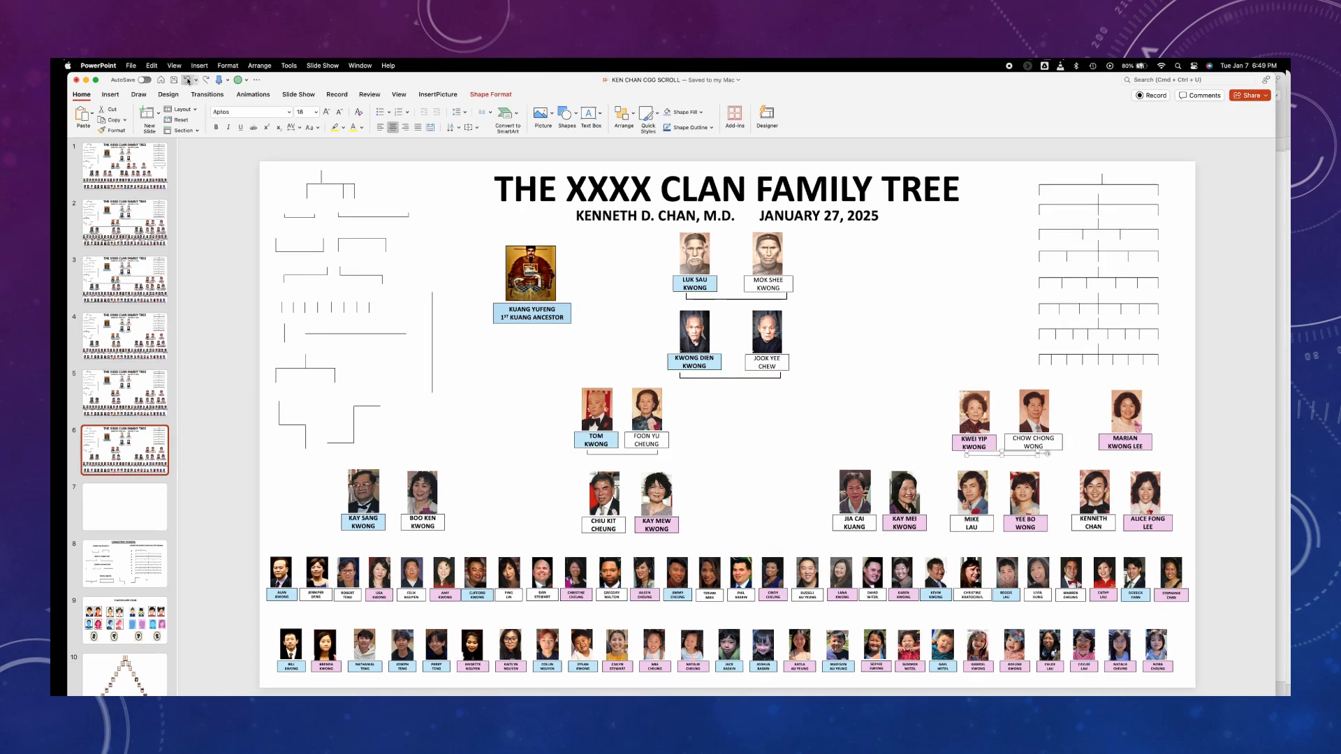
pyautogui.click(187, 80)
pyautogui.click(187, 80)
pyautogui.click(187, 80)
pyautogui.click(187, 80)
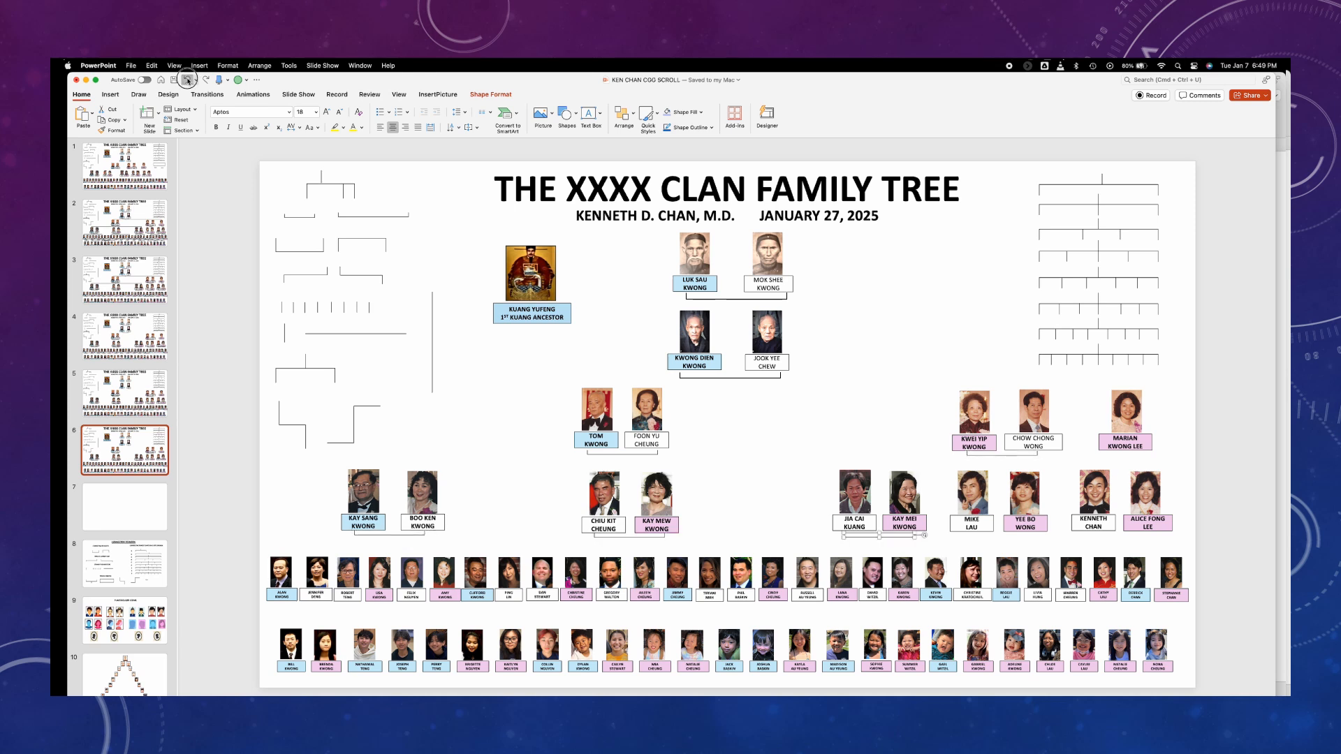
pyautogui.click(187, 81)
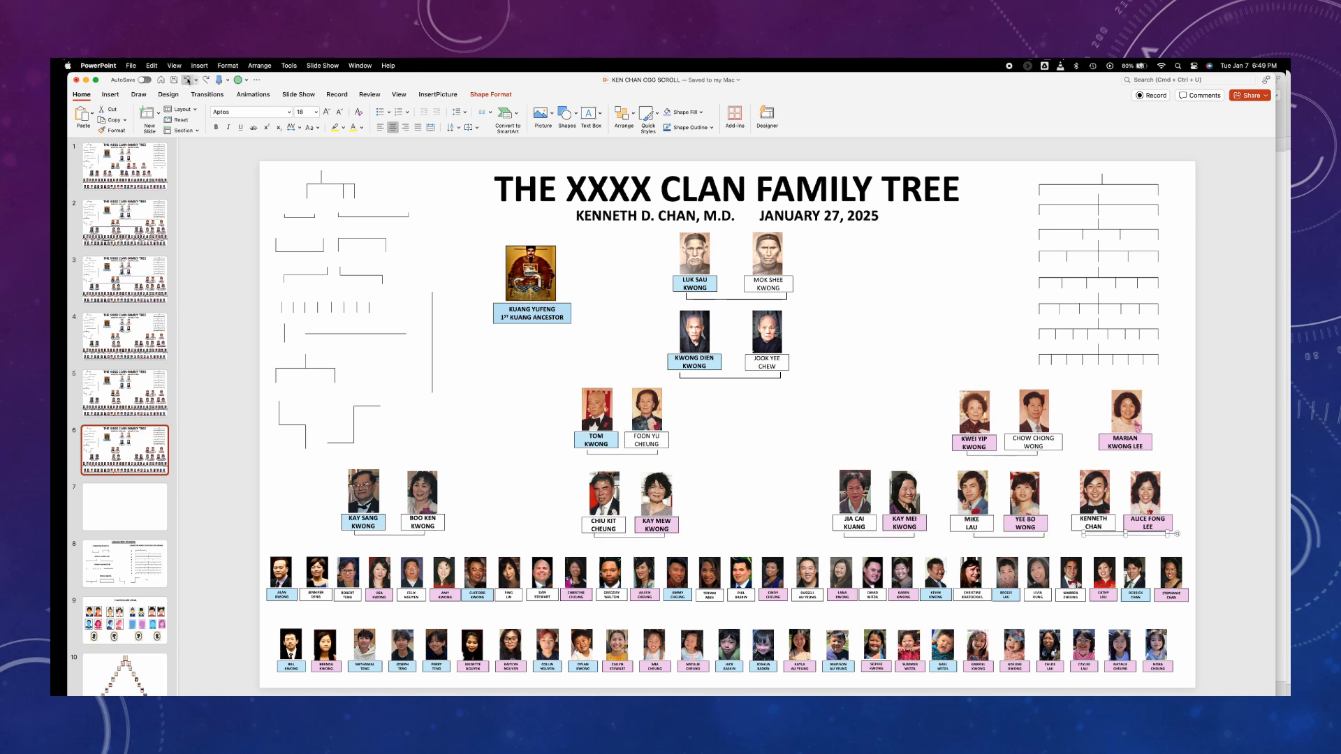
# Continue undoing the removals to restore the small bracket connectors beneath the couples in the fifth row
pyautogui.click(188, 80)
pyautogui.click(187, 81)
pyautogui.click(187, 80)
pyautogui.click(187, 80)
pyautogui.click(187, 80)
pyautogui.click(187, 81)
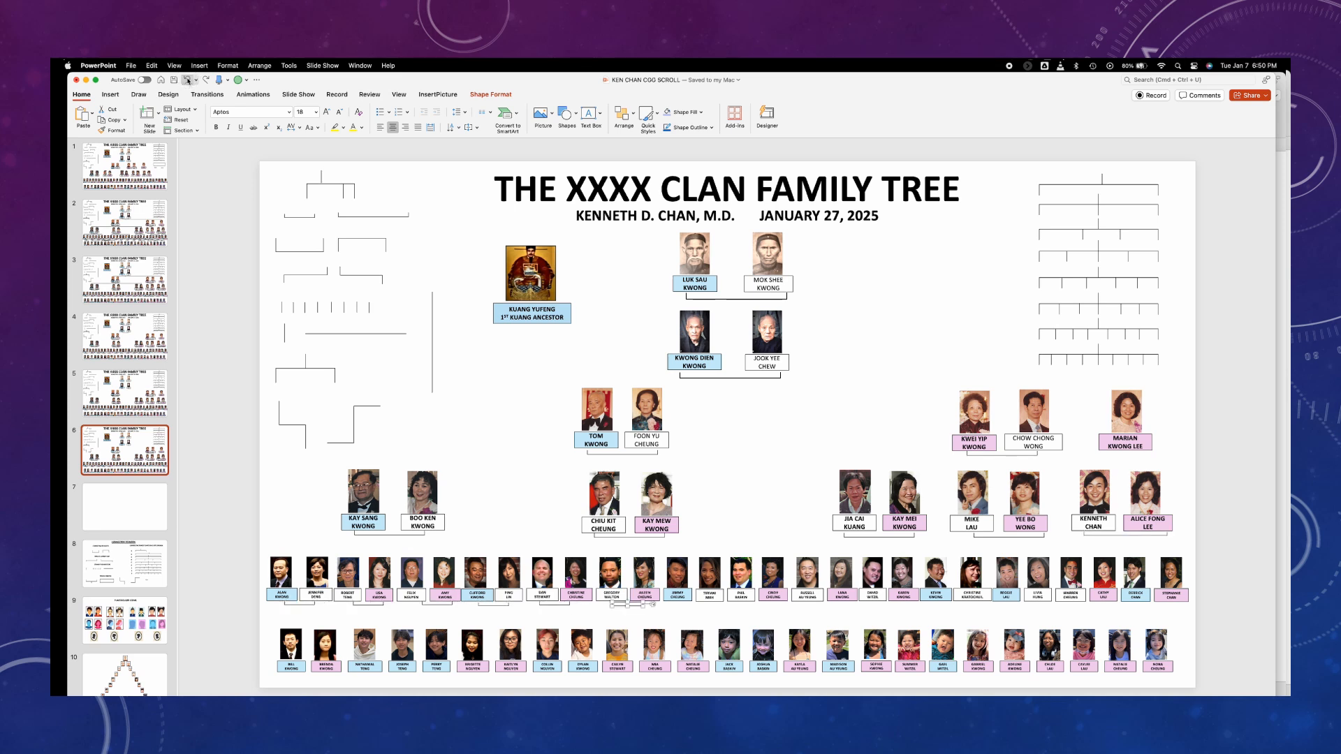
pyautogui.click(188, 81)
pyautogui.click(188, 80)
pyautogui.click(187, 80)
pyautogui.click(187, 80)
pyautogui.click(187, 80)
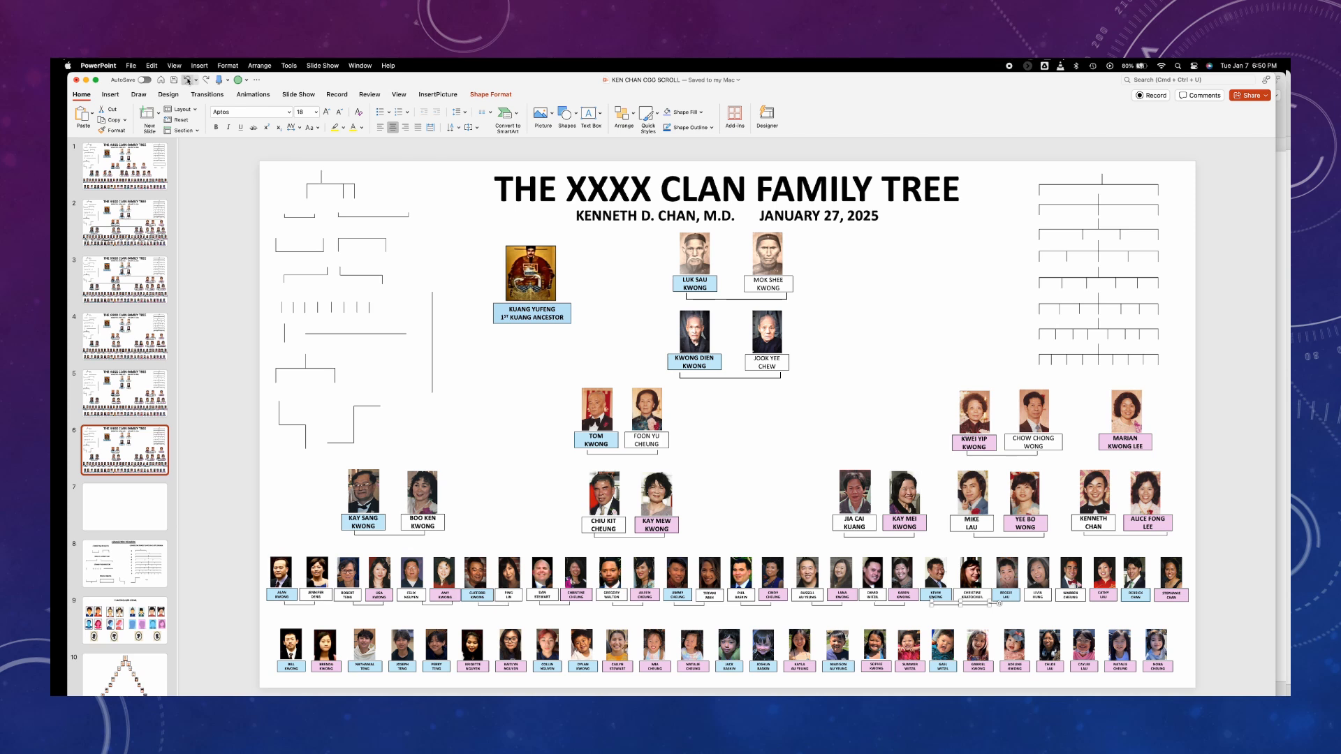
pyautogui.click(187, 80)
pyautogui.click(187, 80)
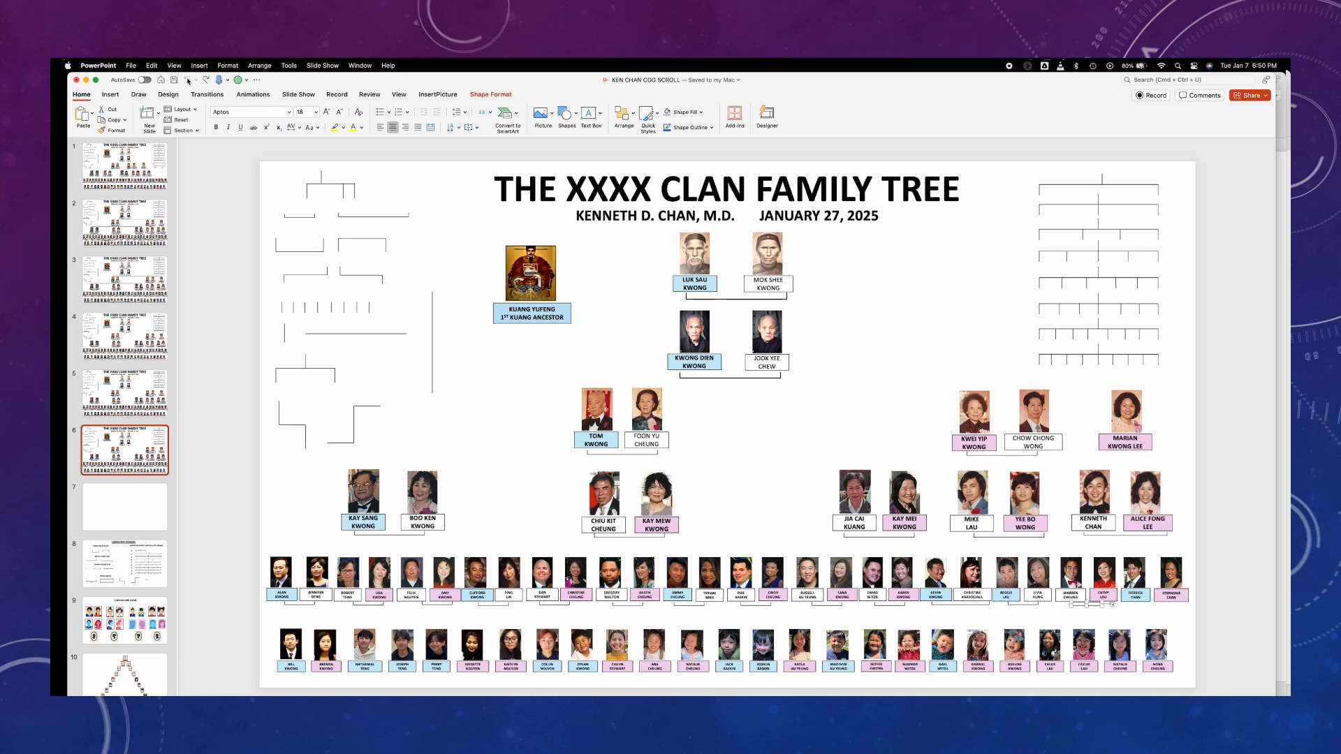